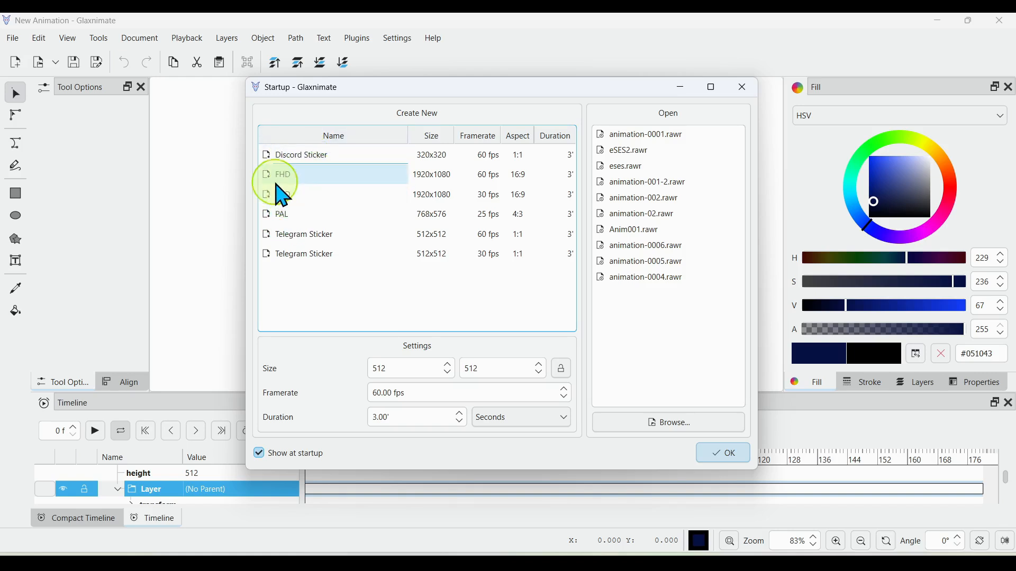
Step: Create a new animation from the FHD preset at 1920x1080, 60 fps and 3 seconds
left_click(291, 179)
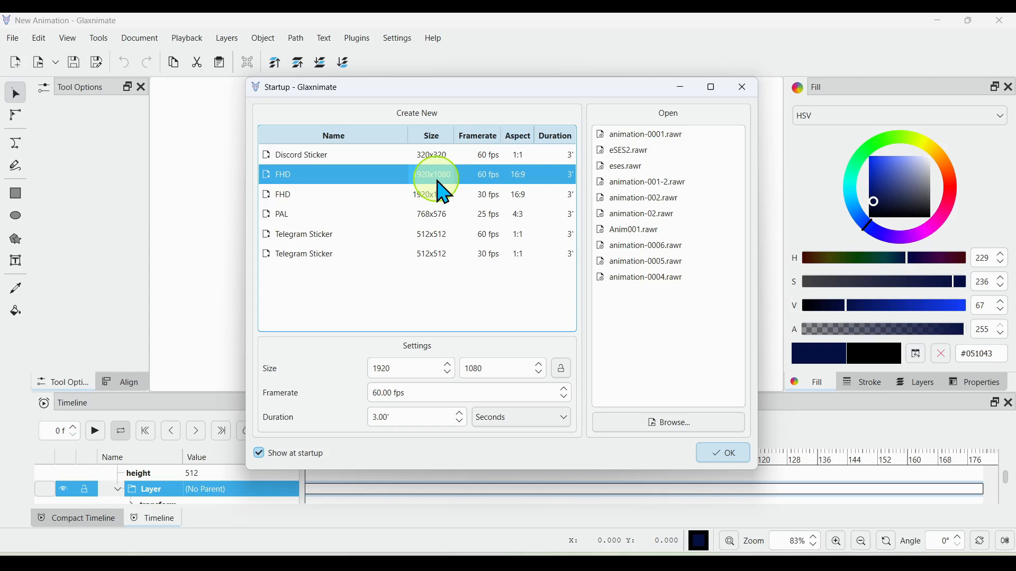
left_click(722, 454)
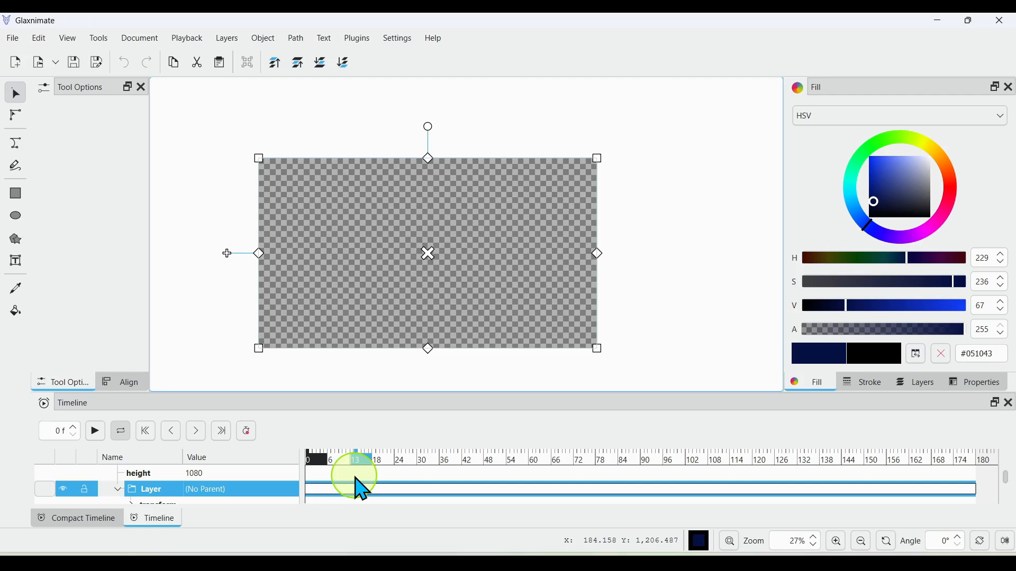
Step: Compare the full Timeline view with the Compact Timeline view
scroll(362, 489, "down", 1)
scroll(356, 483, "up", 2)
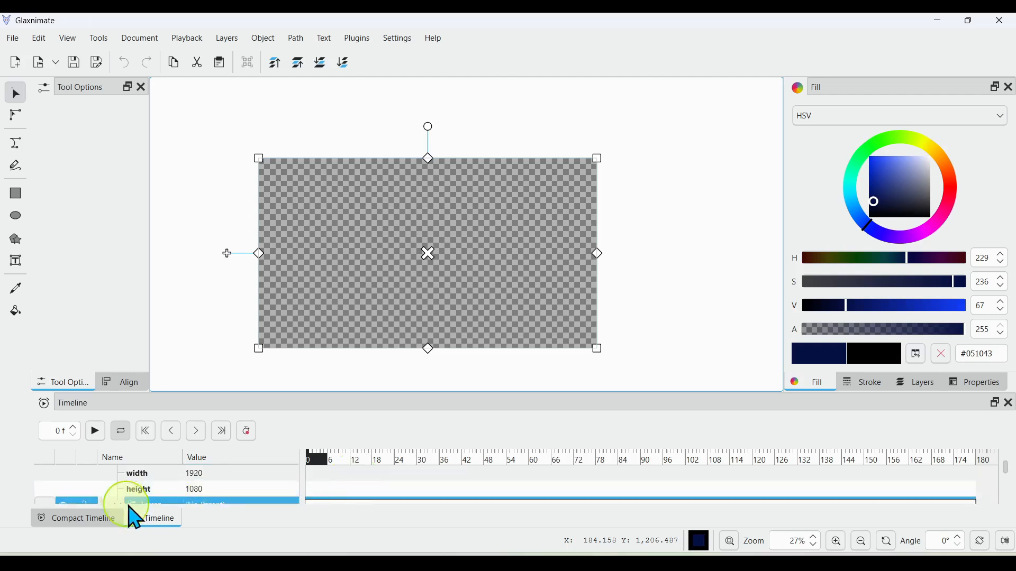
left_click(98, 537)
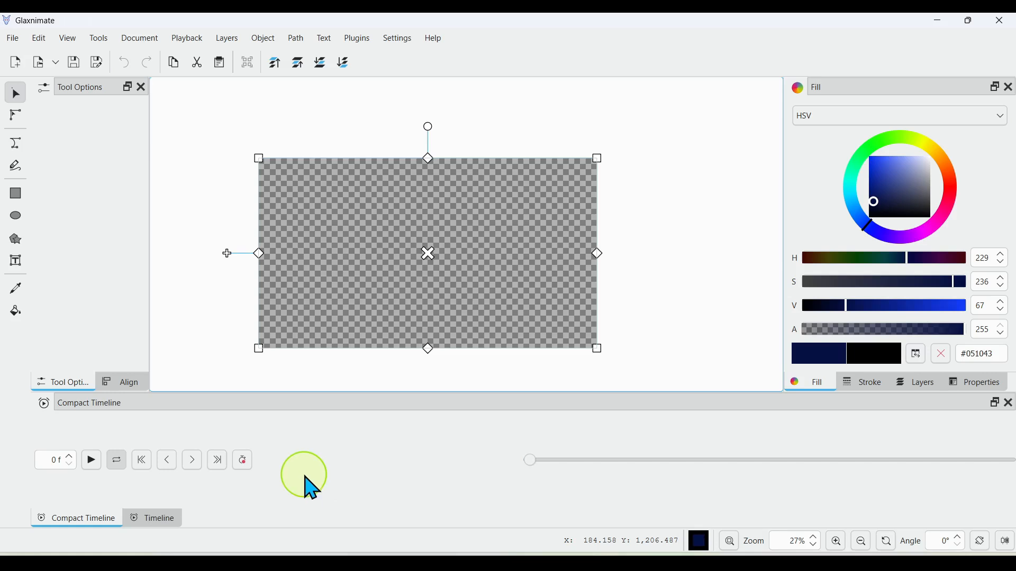
left_click(155, 522)
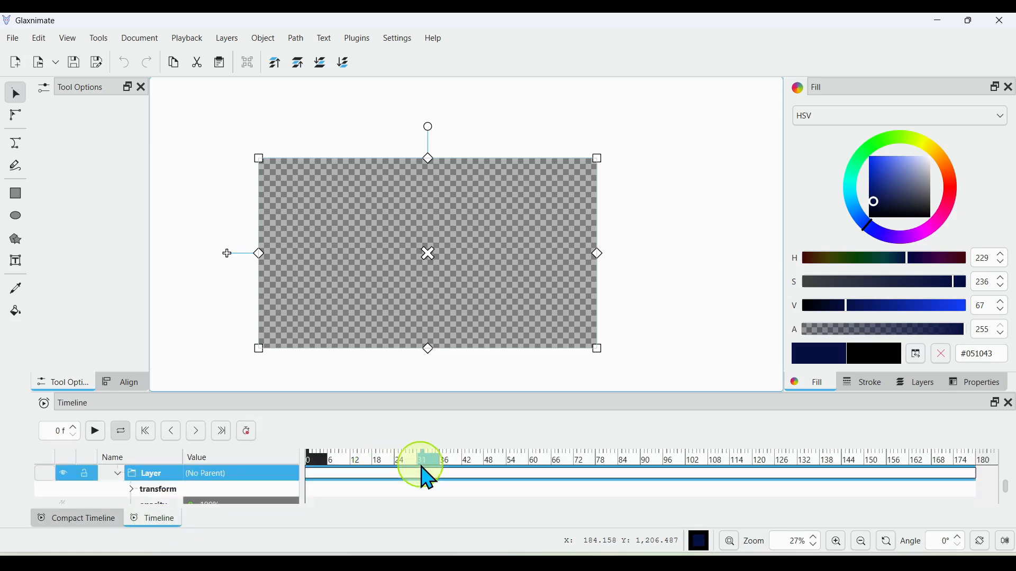
left_click(103, 523)
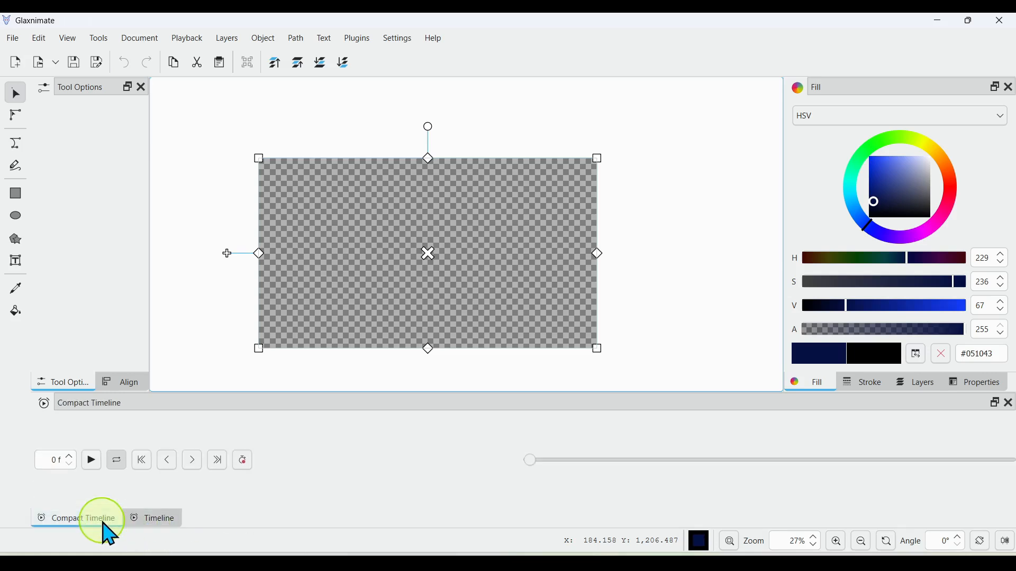
Step: Show the full Timeline view and hide the Compact Timeline view
left_click(73, 37)
mouse_move(80, 57)
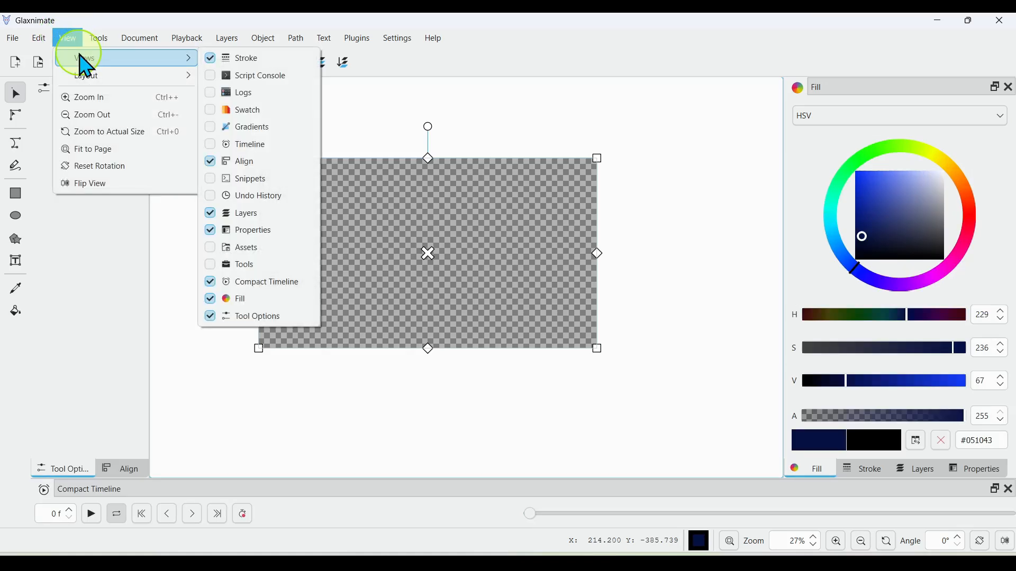
left_click(214, 146)
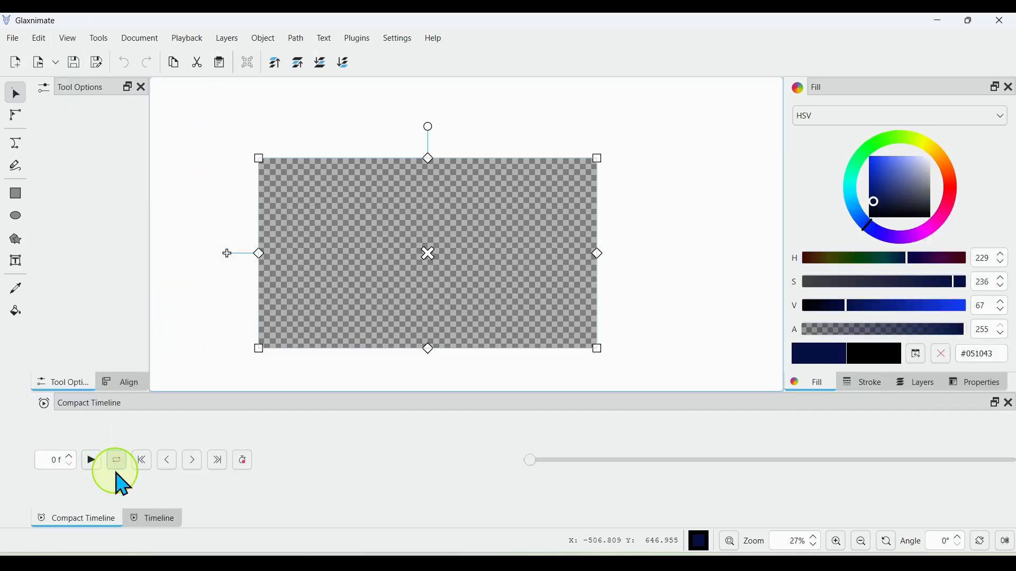
left_click(71, 39)
mouse_move(85, 58)
left_click(218, 281)
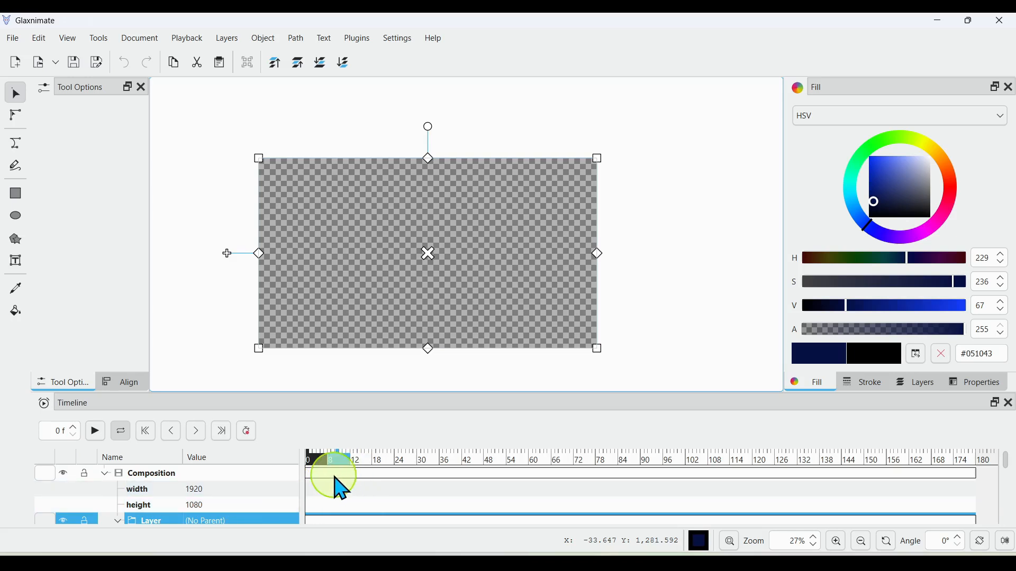
scroll(385, 290, "up", 2)
scroll(388, 285, "down", 3)
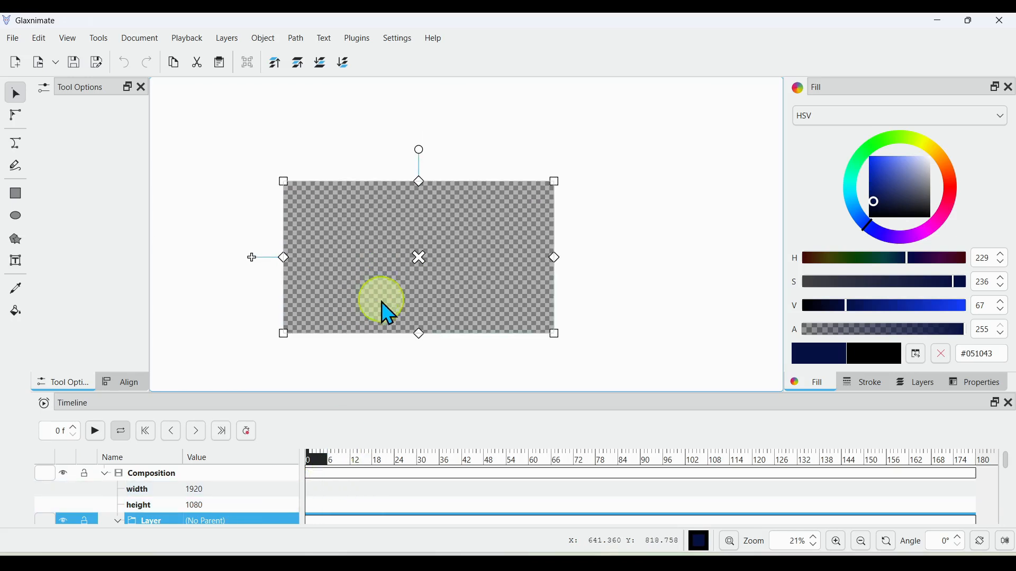
scroll(351, 289, "up", 3)
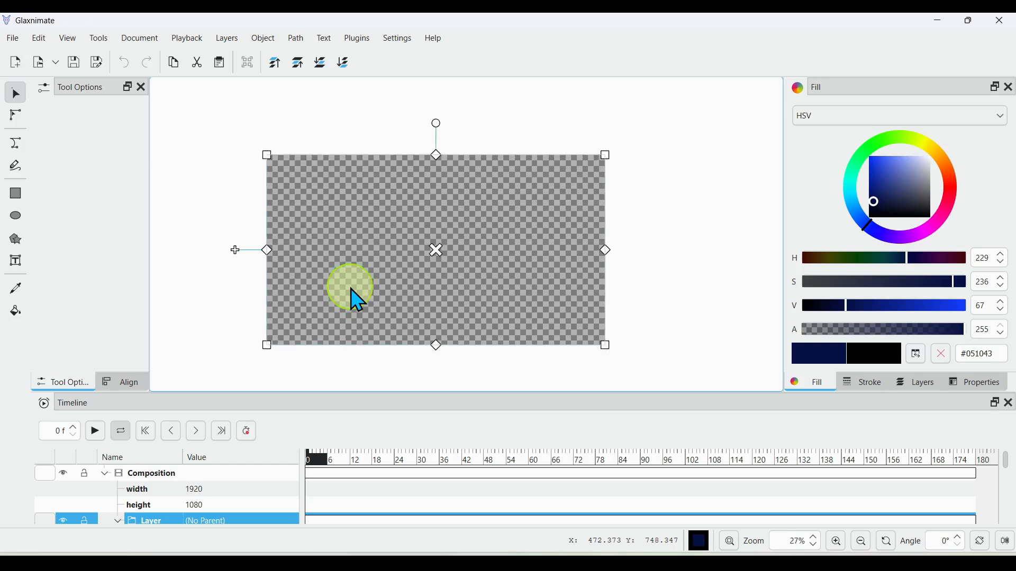
scroll(351, 291, "down", 3)
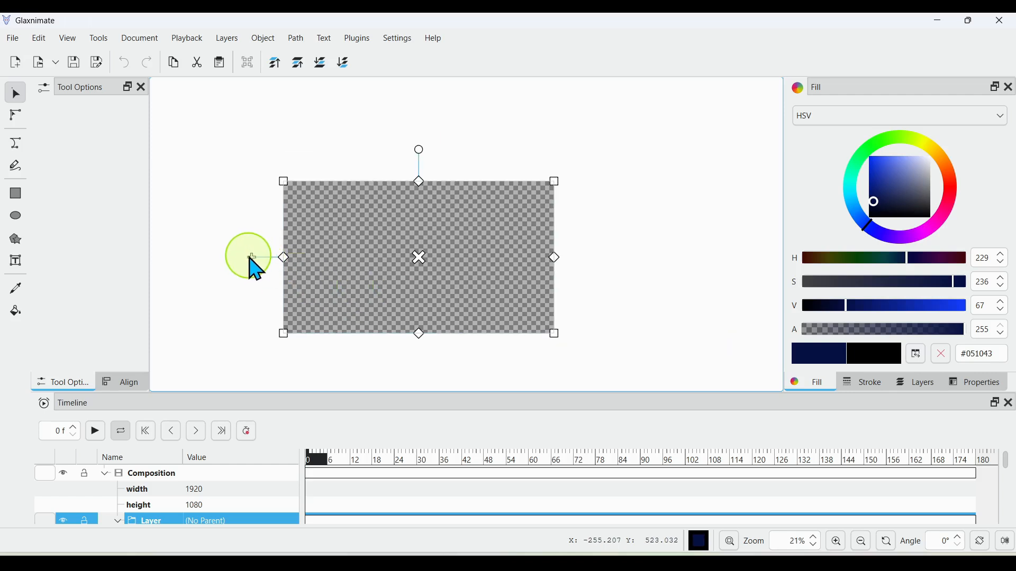
mouse_move(251, 258)
left_mouse_down()
mouse_move(213, 233)
mouse_move(256, 252)
mouse_move(236, 250)
left_mouse_up()
key("ctrl+z")
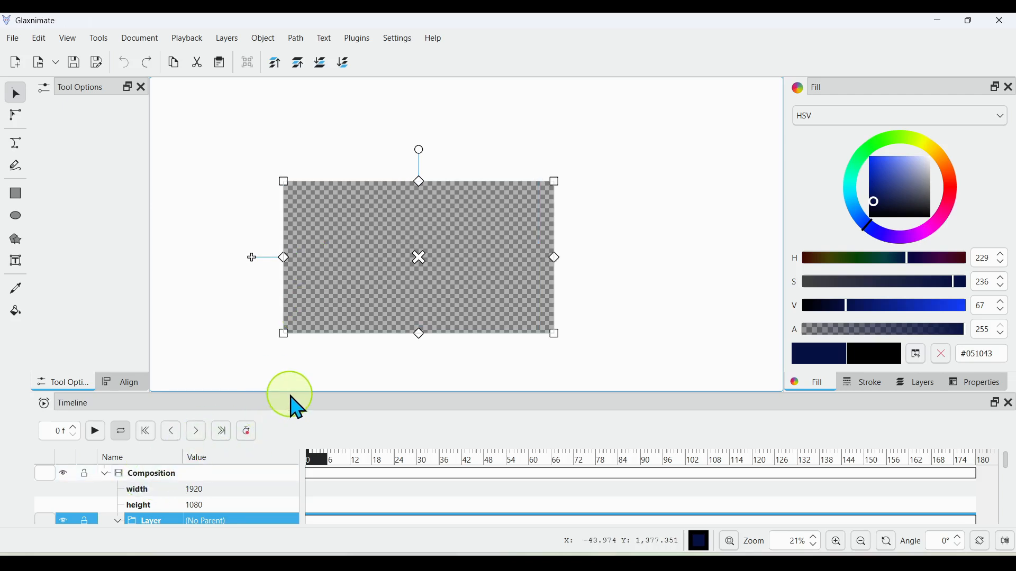
Step: Enlarge the timeline area and expand the layer's transform properties down to rotation
left_click_drag(292, 394, 288, 365)
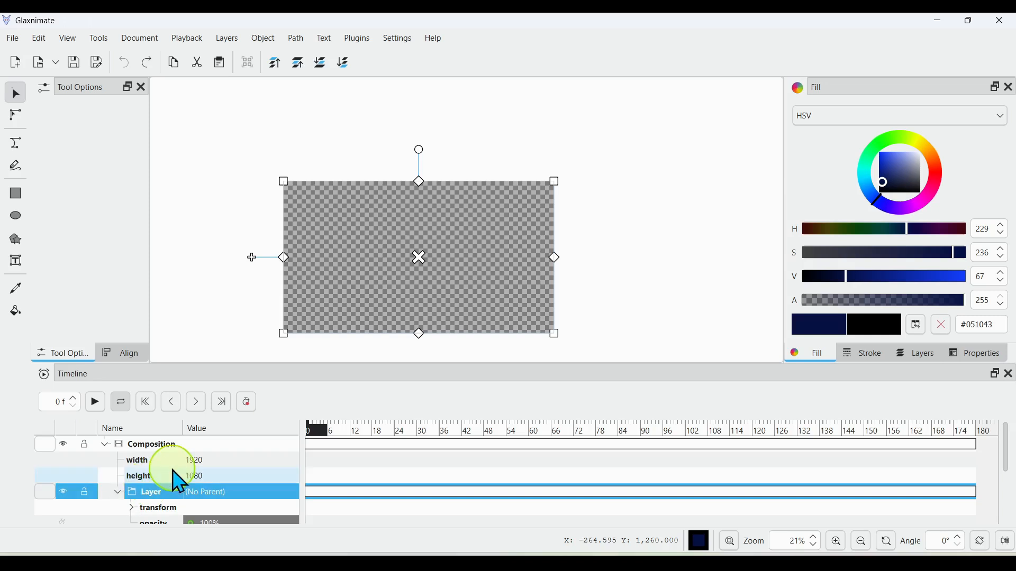
scroll(175, 480, "down", 1)
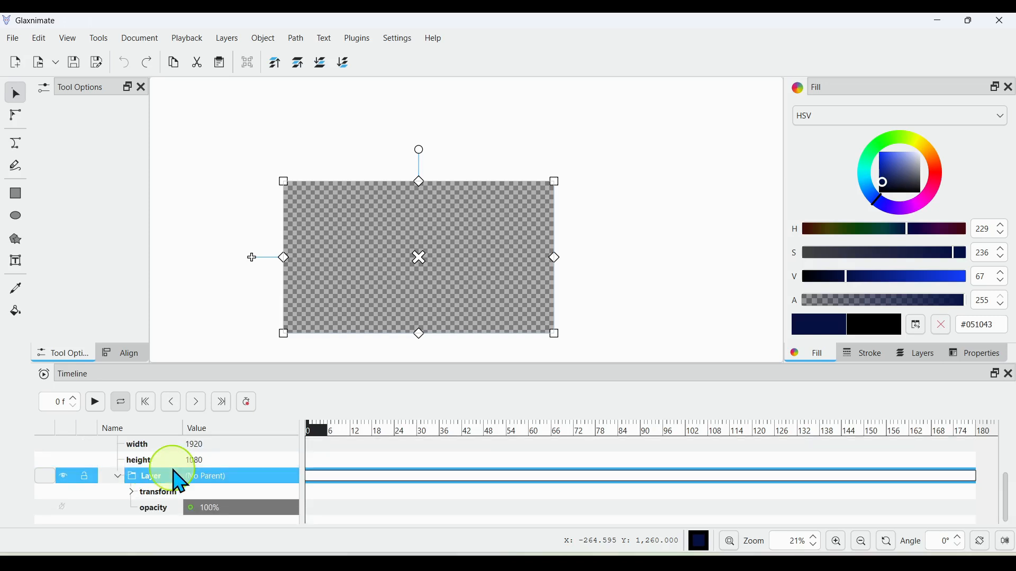
left_click(135, 492)
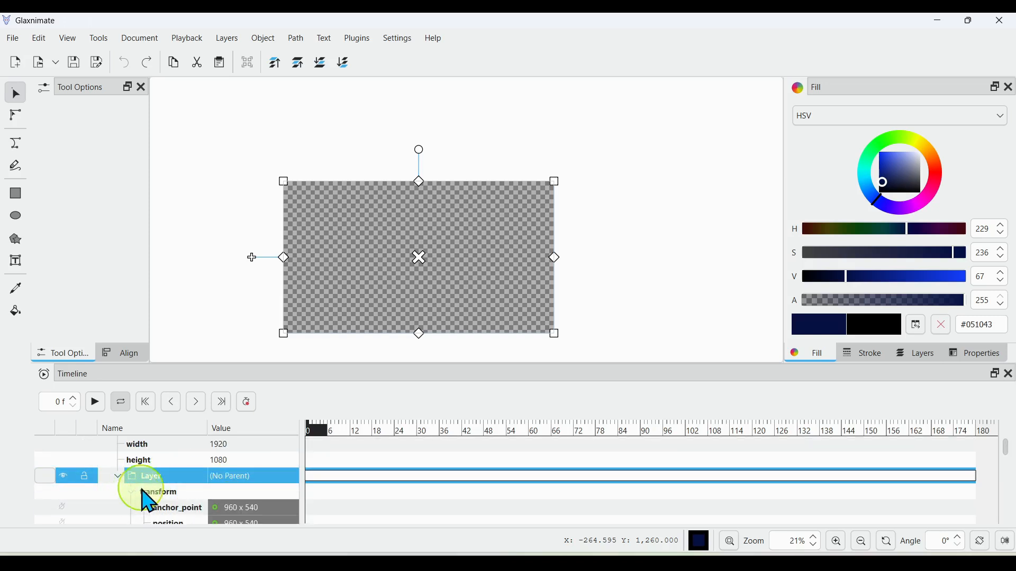
scroll(175, 476, "down", 1)
scroll(177, 498, "down", 1)
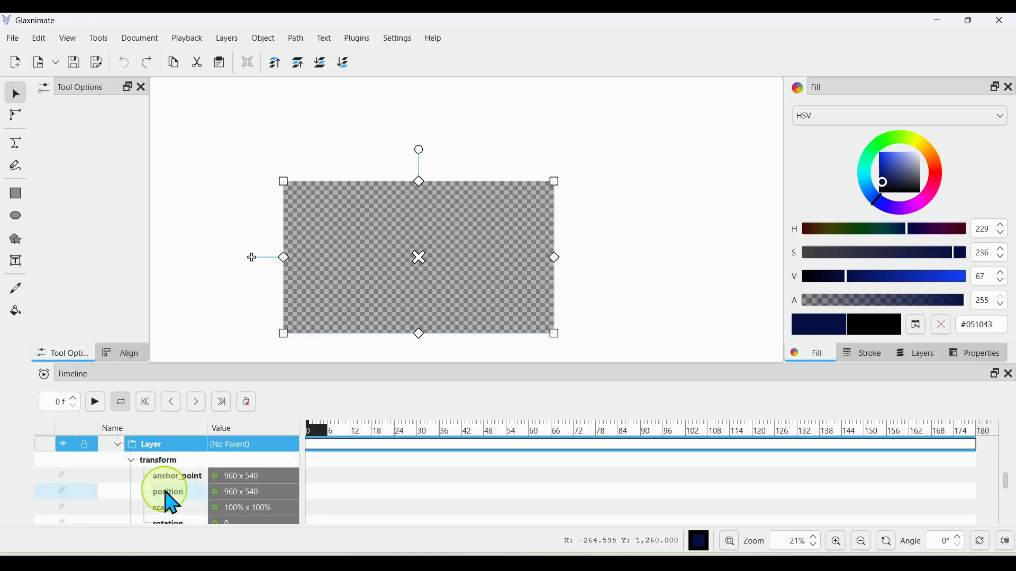
scroll(165, 505, "down", 1)
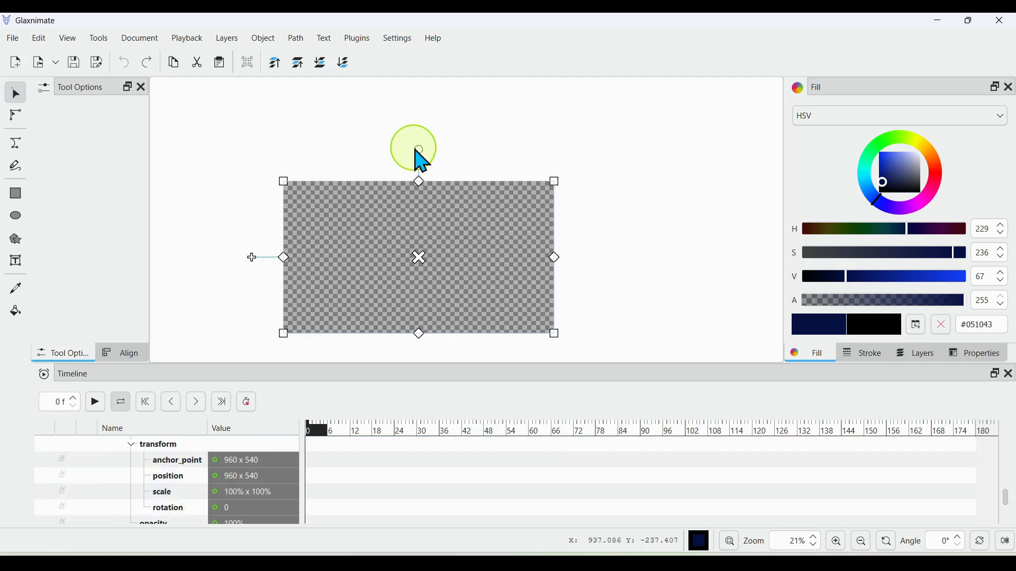
Step: Rotate the layer by about 1.06° and move its anchor point on the canvas to about 885 x 506
mouse_move(418, 150)
left_mouse_down()
mouse_move(438, 151)
mouse_move(385, 152)
mouse_move(438, 154)
mouse_move(421, 153)
left_mouse_up()
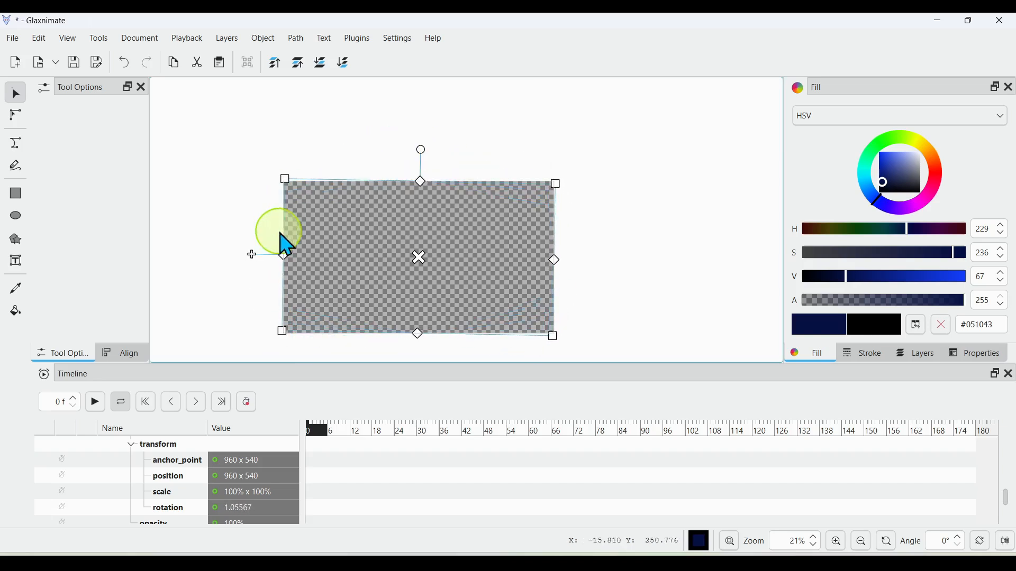
left_click_drag(252, 256, 412, 255)
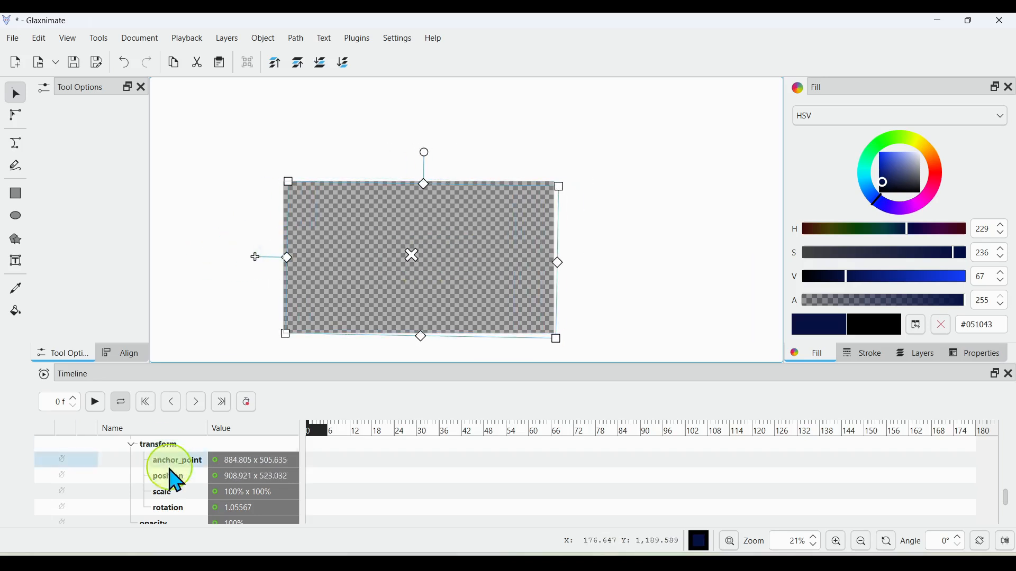
Step: Reset the layer's transform
scroll(166, 468, "up", 2)
right_click(169, 476)
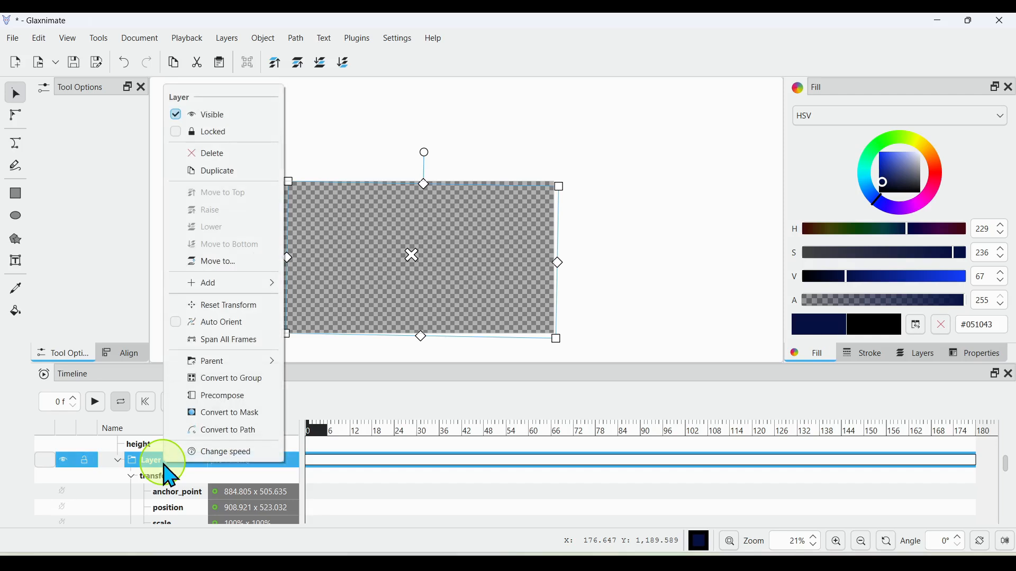
left_click(227, 306)
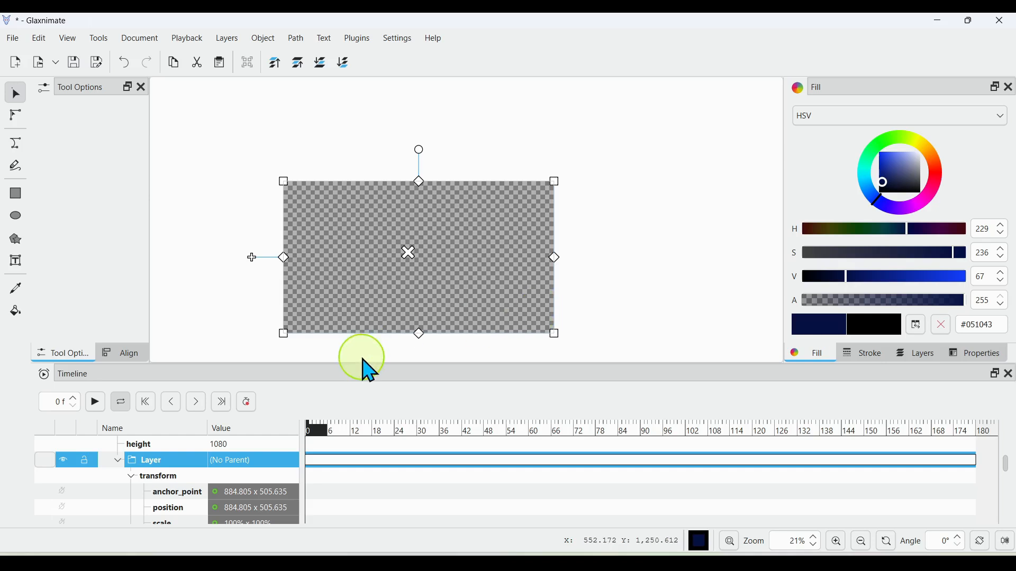
Step: Activate the Text tool and check its font family, style and size options
scroll(403, 264, "up", 2)
scroll(404, 264, "down", 3)
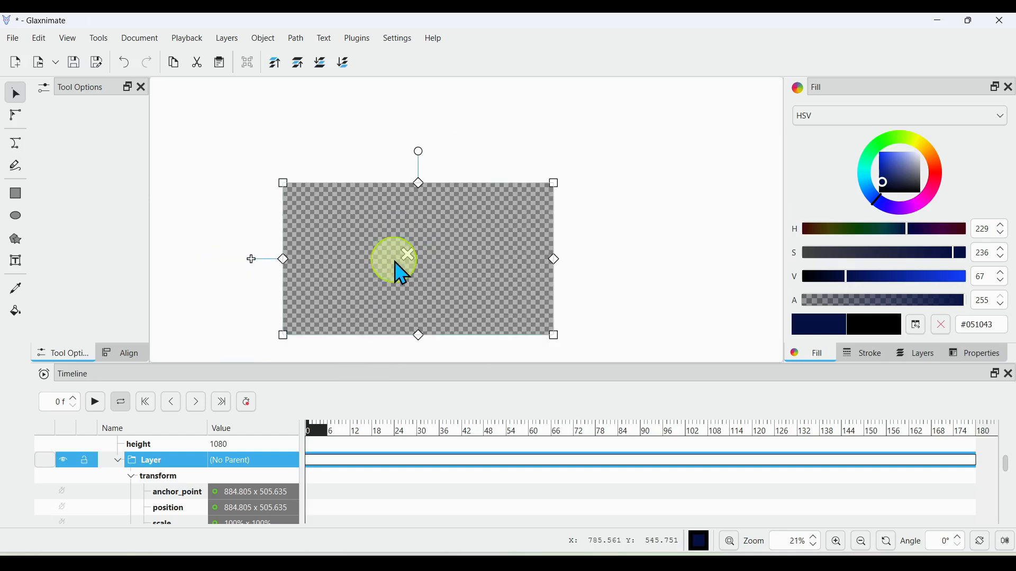
left_click(16, 262)
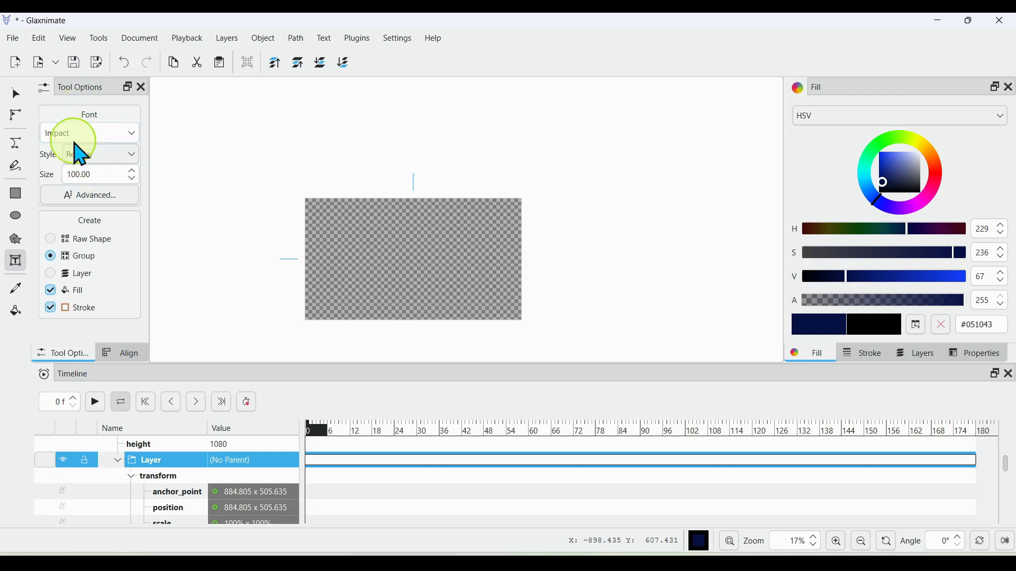
left_click(131, 134)
left_click(131, 135)
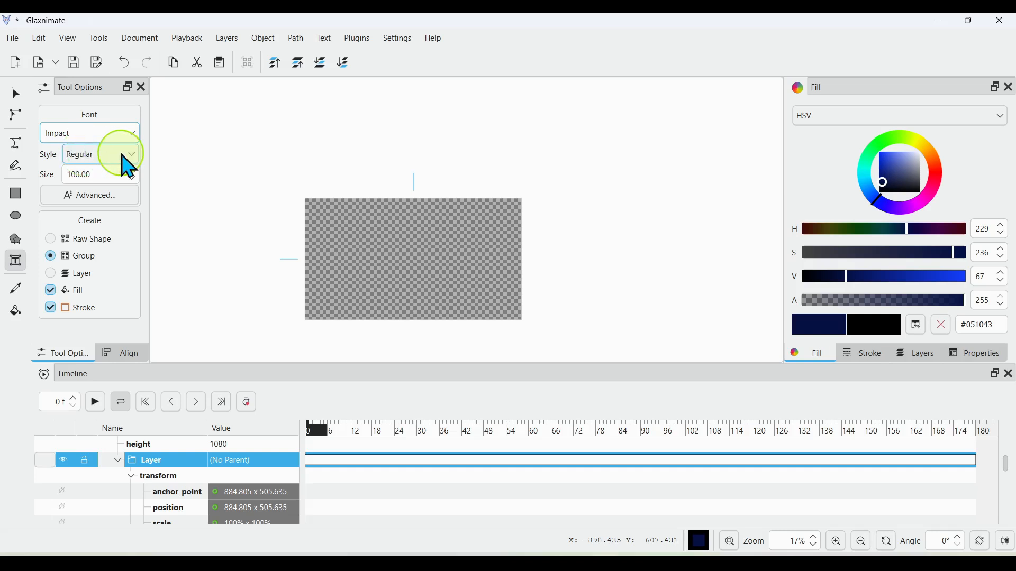
left_click(127, 165)
left_click(125, 156)
left_click(116, 178)
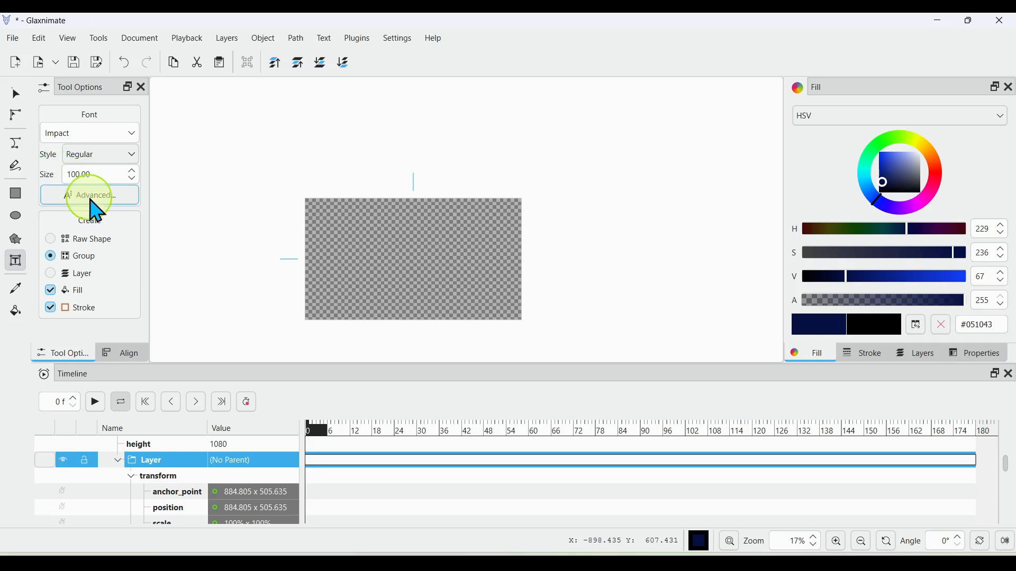
Step: Preview Franklin Gothic, Franklin Gothic Pro and Glasgow in the advanced font settings, ending with Impact selected
left_click(102, 196)
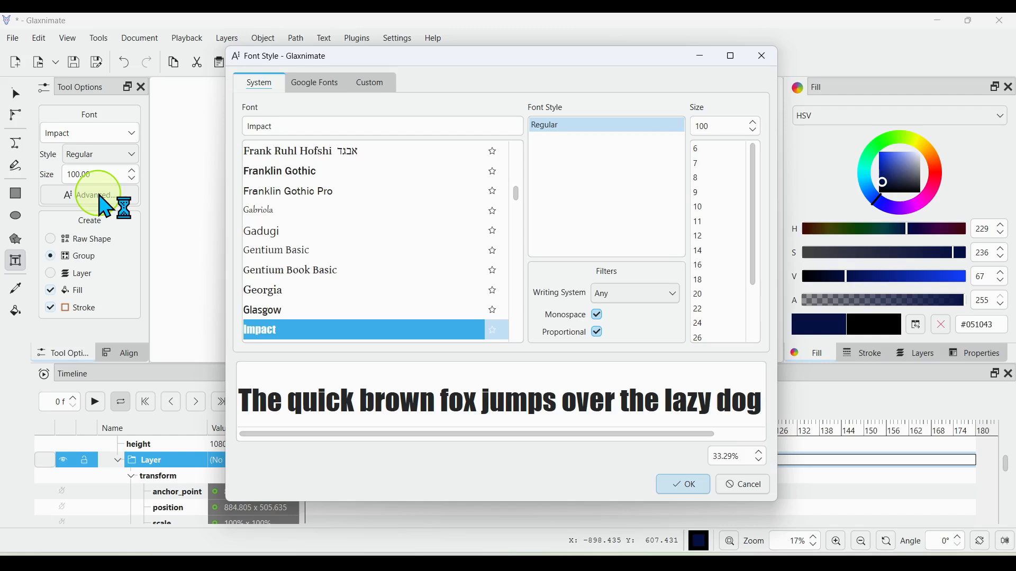
left_click(284, 152)
left_click(286, 172)
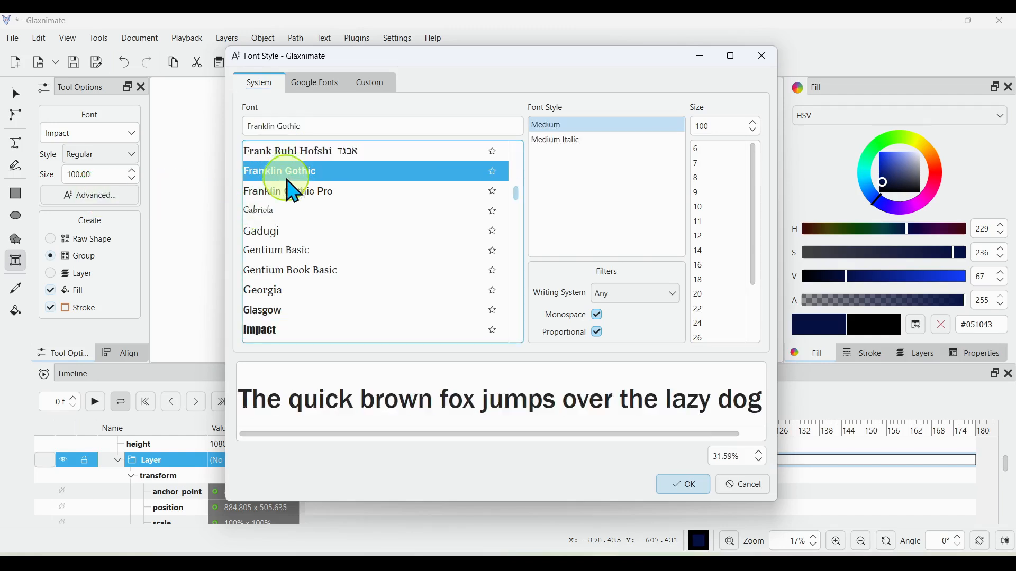
left_click(287, 191)
scroll(466, 426, "up", 1)
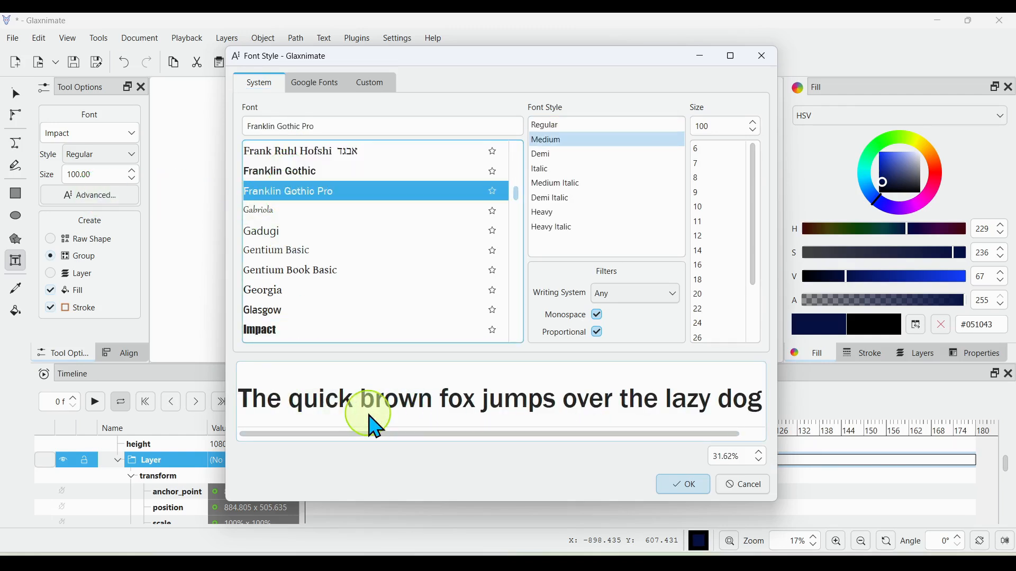
left_click(274, 313)
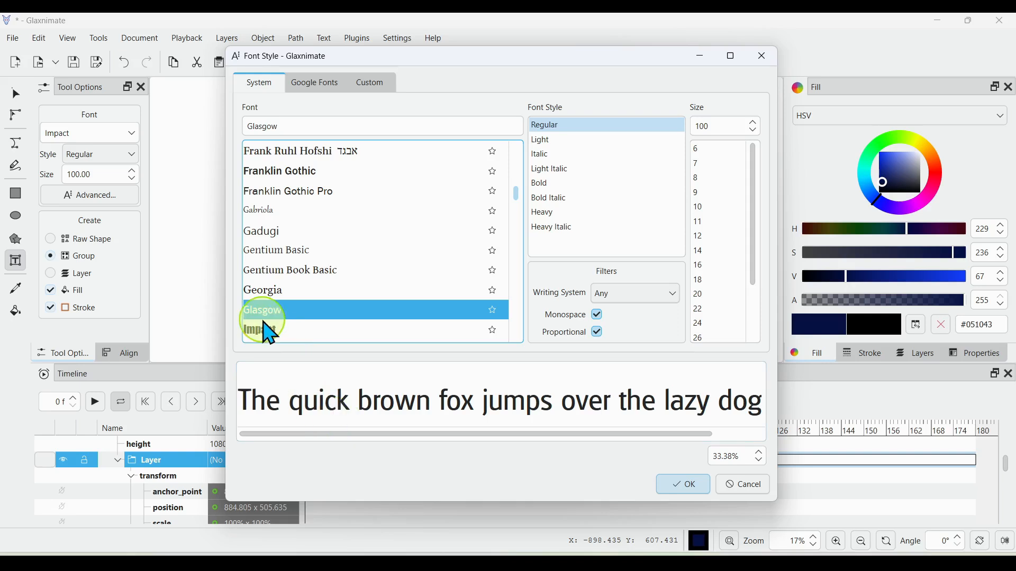
left_click(270, 331)
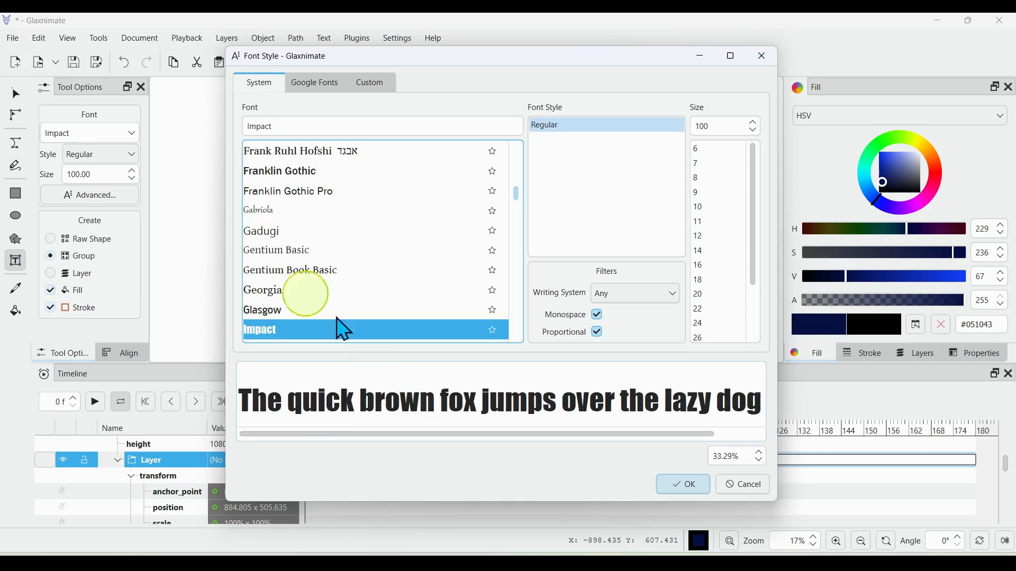
left_click(280, 271)
left_click(271, 312)
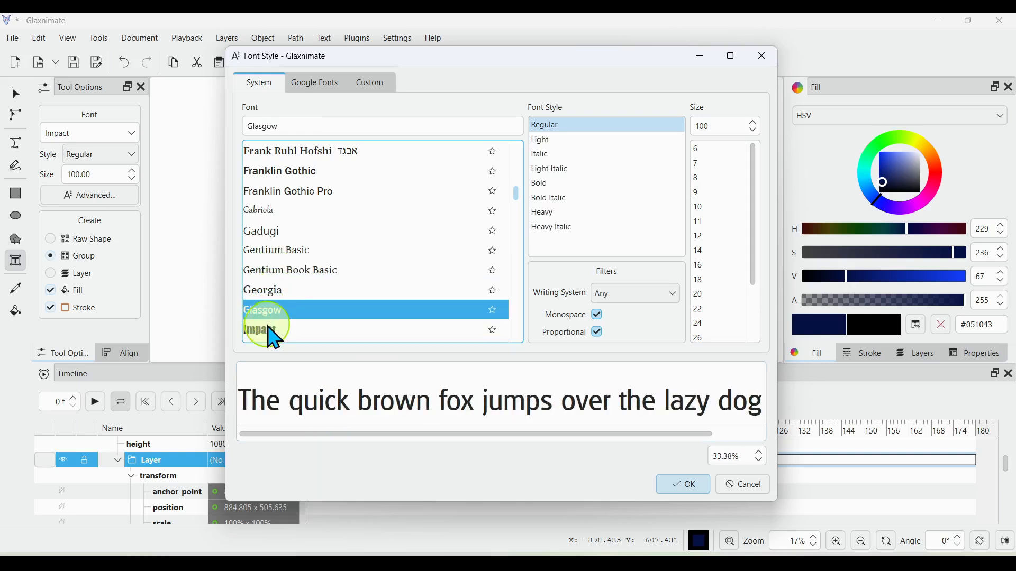
left_click(270, 331)
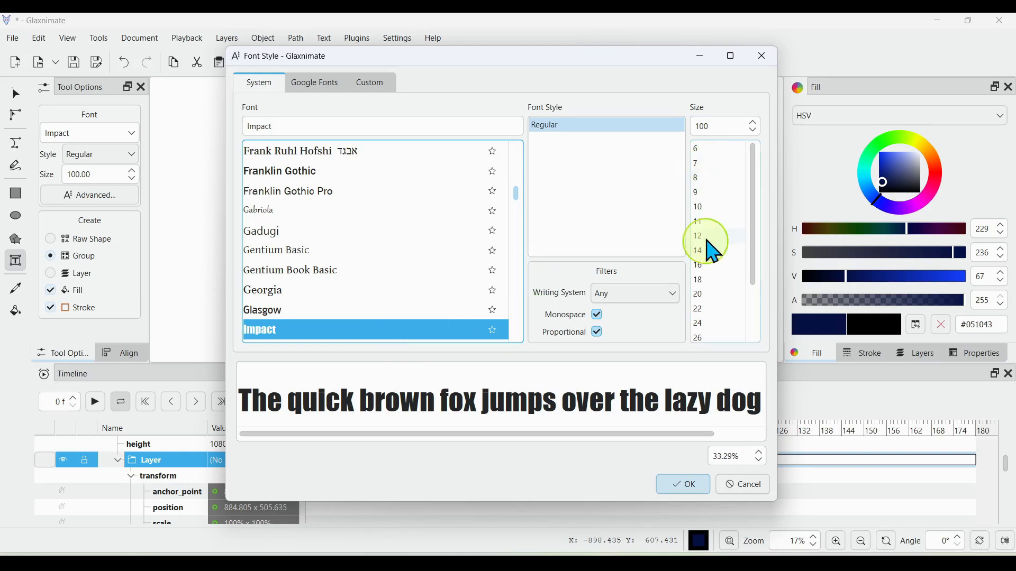
Step: Look at the Google Fonts and Custom font sources and return to the System fonts
left_click(337, 88)
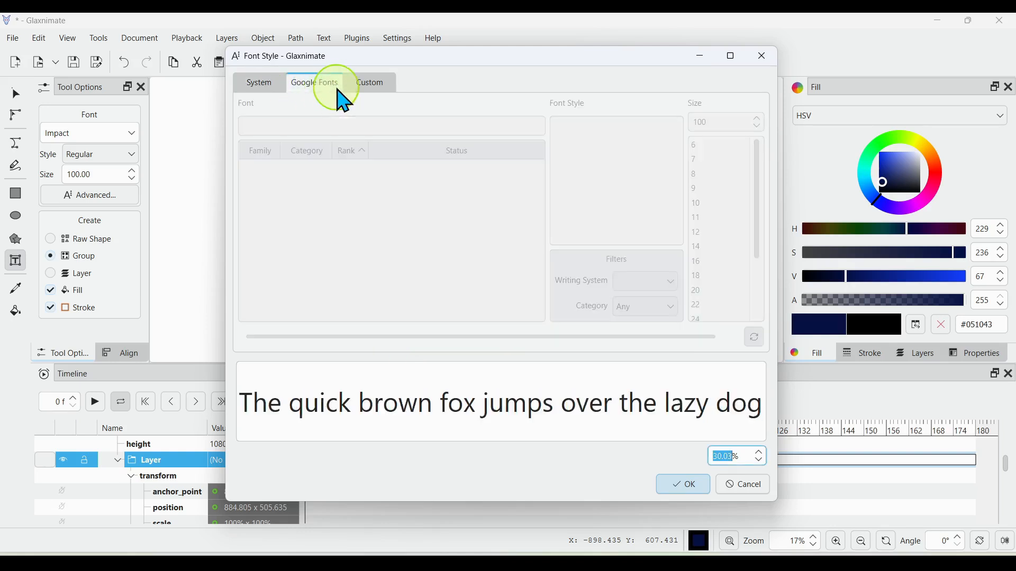
left_click(370, 84)
left_click(260, 86)
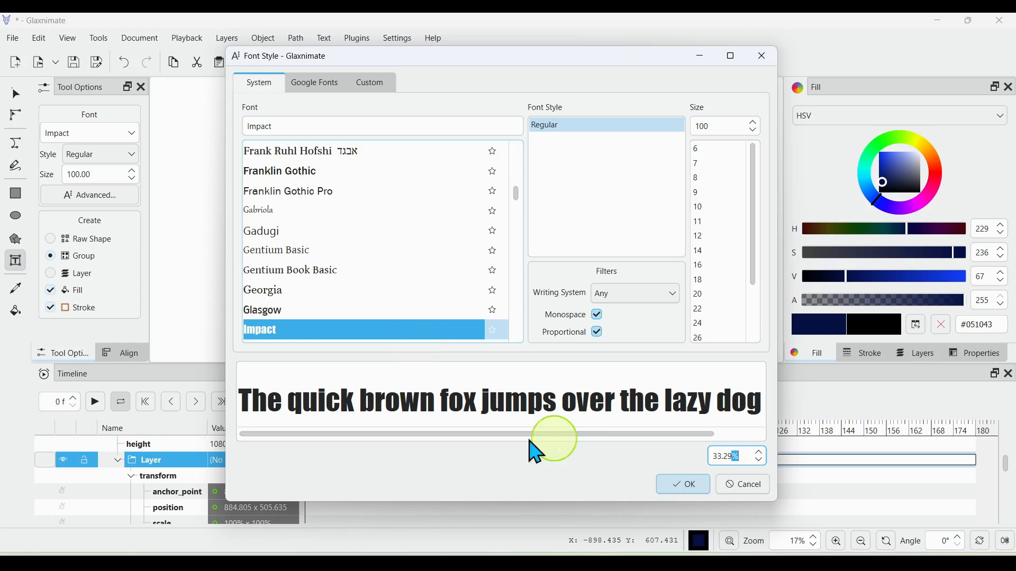
Step: Apply the Impact Regular font settings and turn off the stroke for new text, keeping the fill
left_click(692, 487)
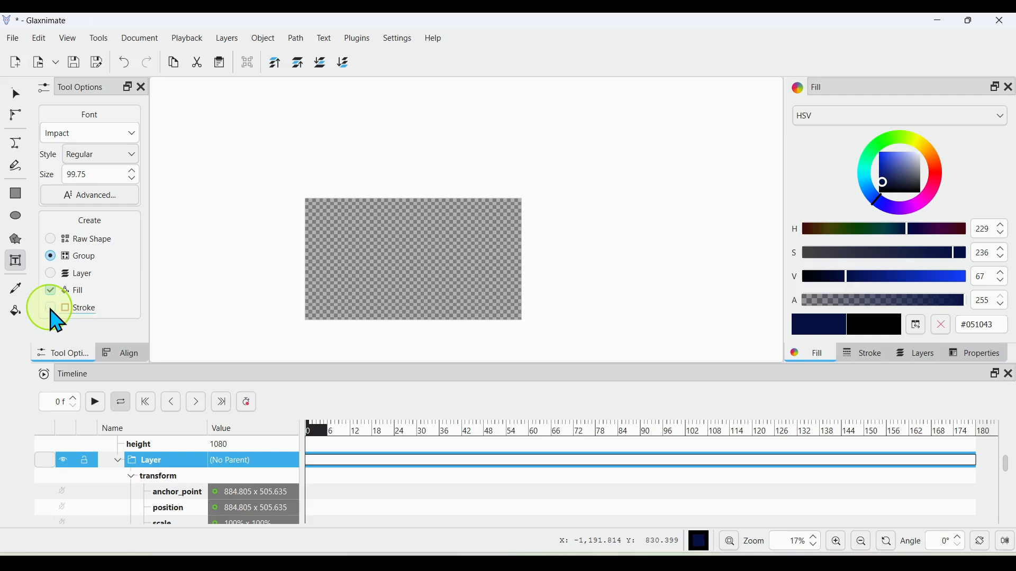
scroll(379, 236, "up", 1)
scroll(377, 236, "down", 2)
scroll(383, 253, "up", 2)
scroll(383, 253, "down", 2)
scroll(383, 254, "up", 1)
left_click_drag(383, 255, 414, 250)
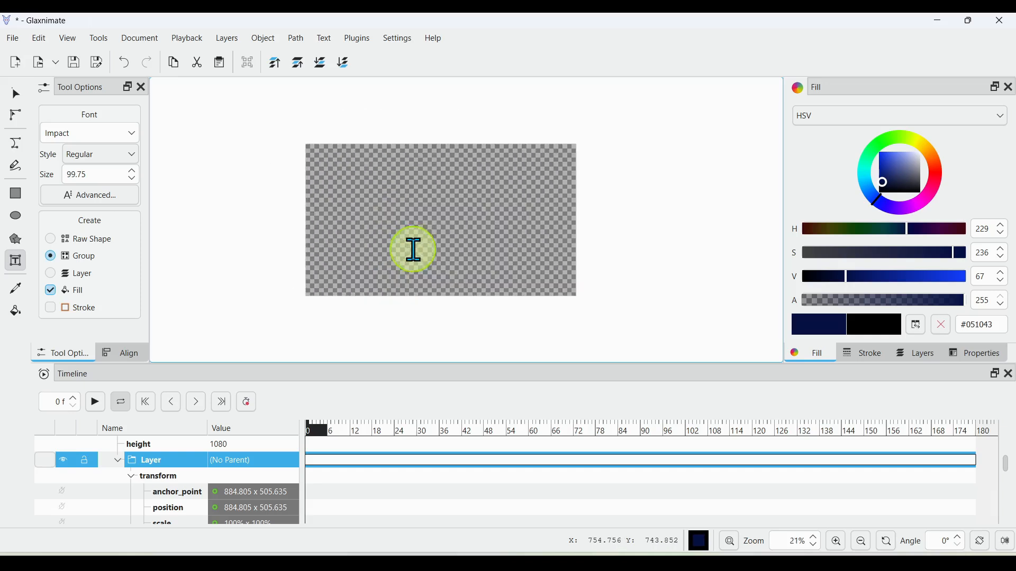
scroll(413, 249, "up", 3)
scroll(414, 250, "down", 4)
scroll(413, 250, "up", 1)
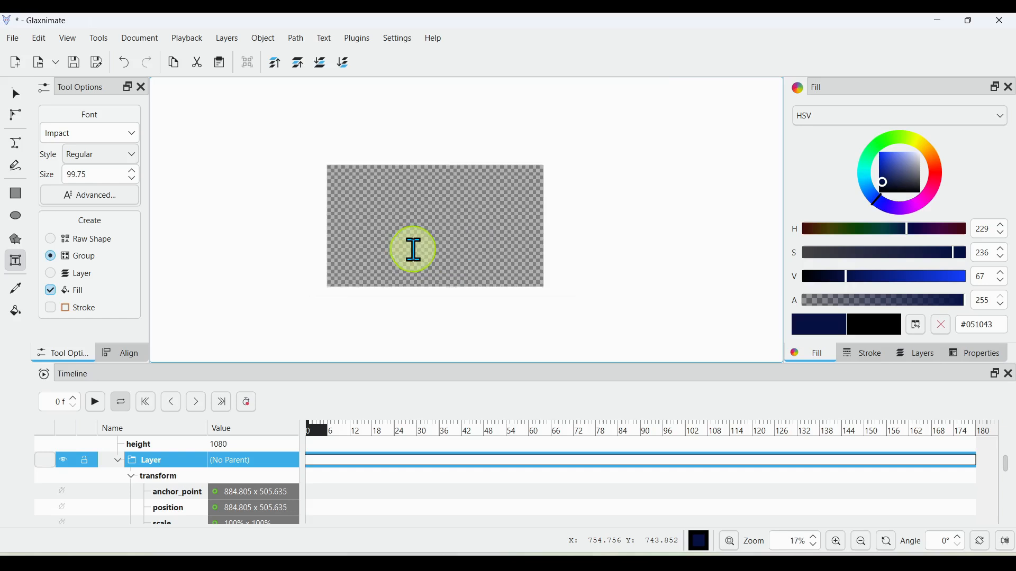
scroll(418, 255, "up", 1)
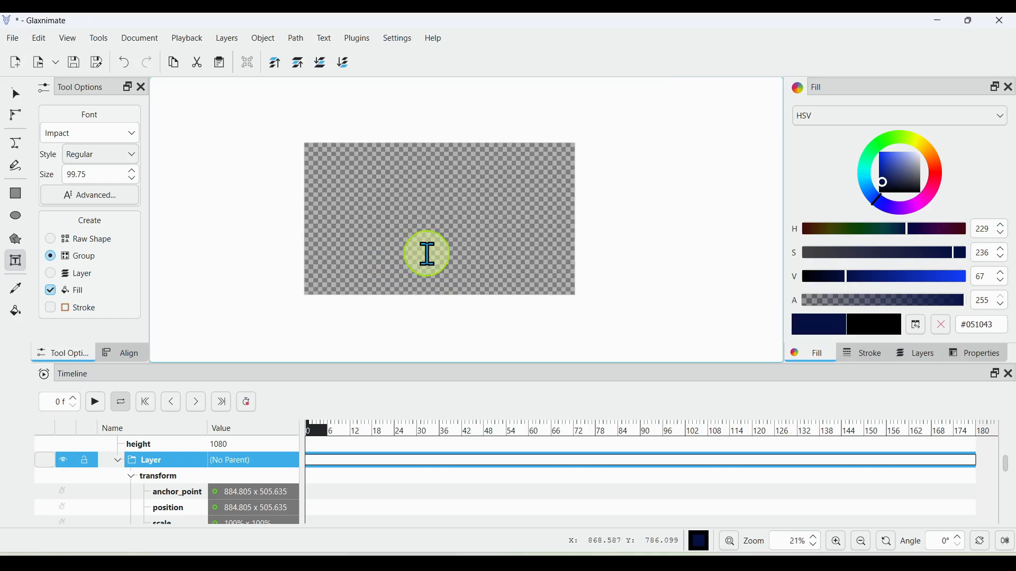
scroll(405, 256, "up", 1)
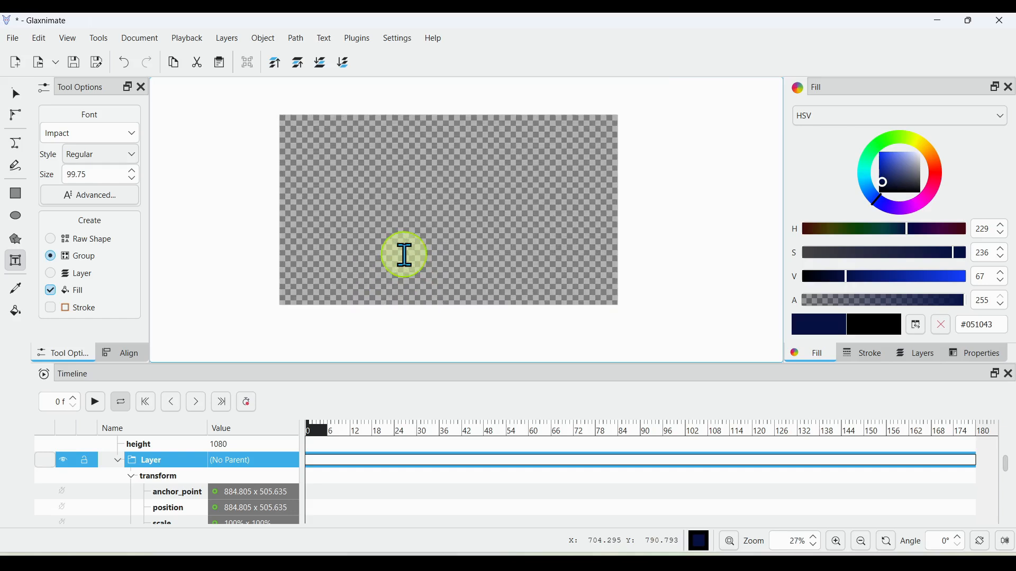
scroll(405, 255, "up", 1)
scroll(404, 255, "down", 2)
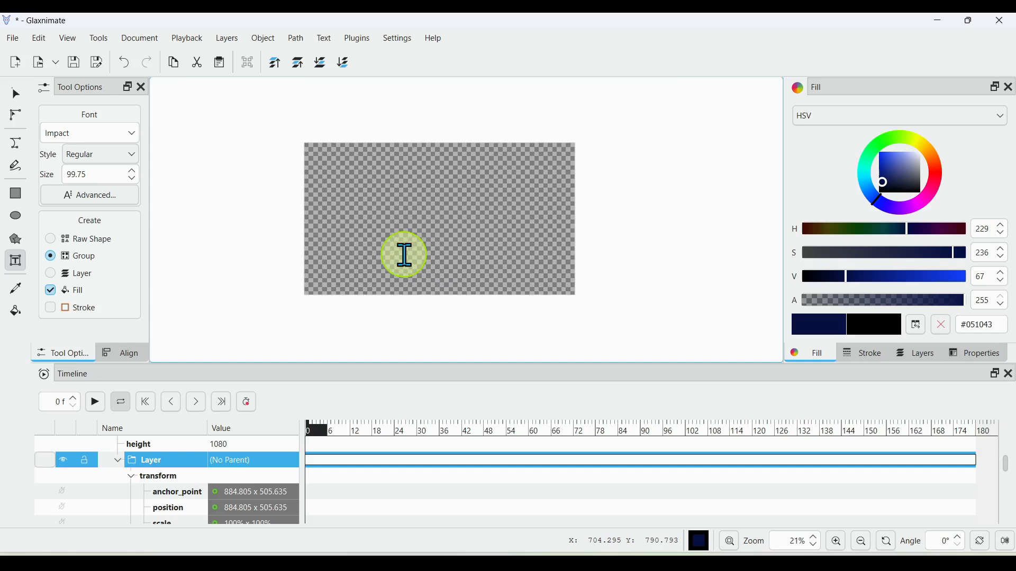
scroll(404, 255, "up", 1)
mouse_move(404, 255)
left_mouse_down()
mouse_move(414, 234)
mouse_move(427, 263)
mouse_move(383, 259)
mouse_move(421, 247)
mouse_move(400, 254)
left_mouse_up()
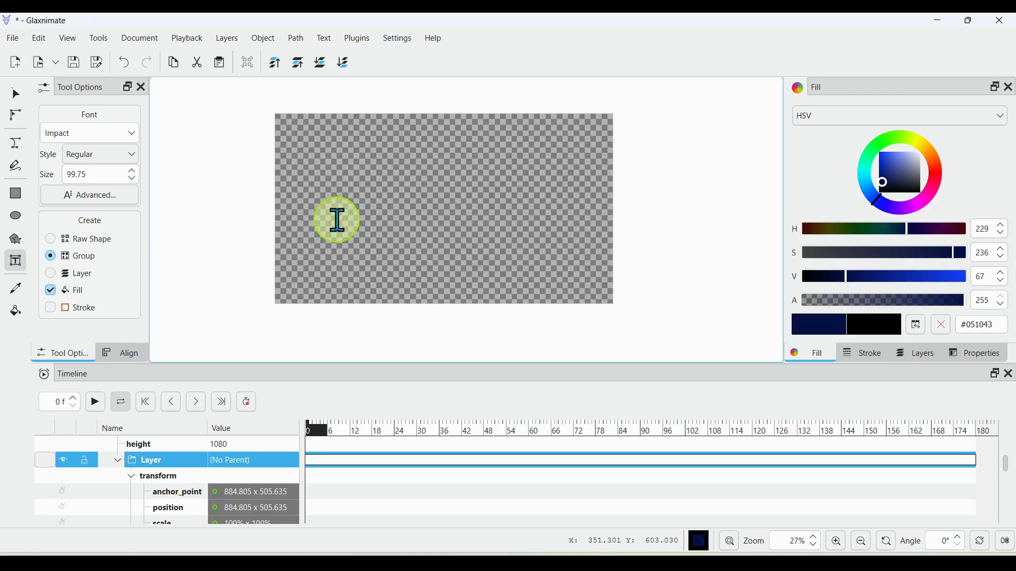
Step: Add the letters M, O, T, I, O and N as separate text objects scattered across the canvas
left_click(338, 219)
type("M")
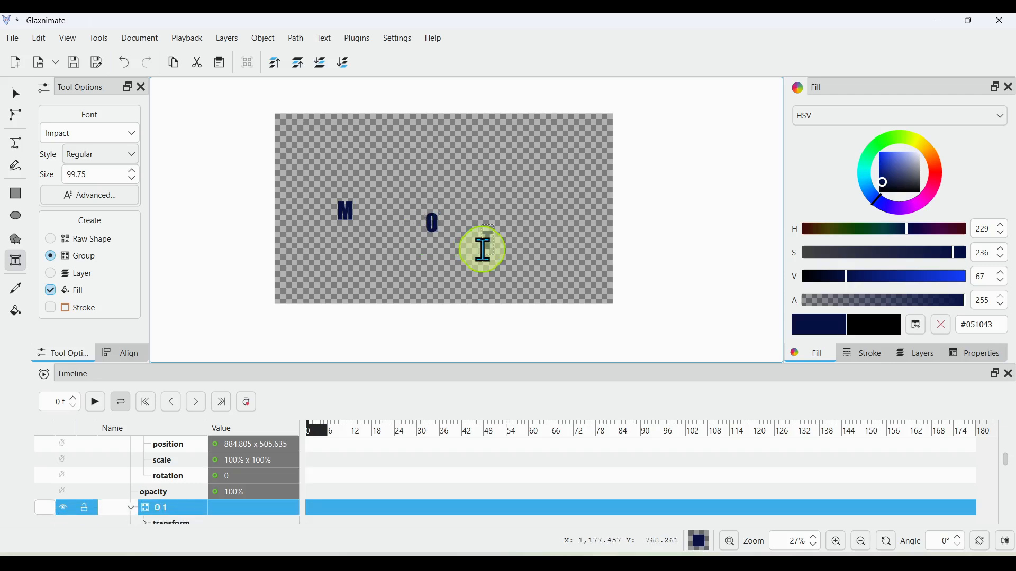
left_click(483, 249)
type("T")
left_click(525, 169)
type("I")
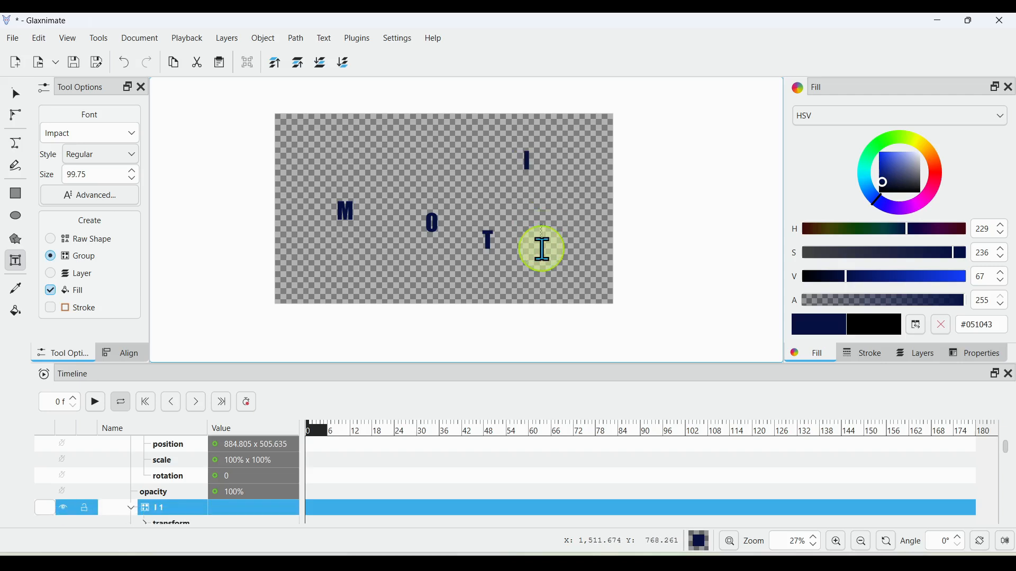
left_click(542, 248)
type("O")
left_click(358, 272)
type("N")
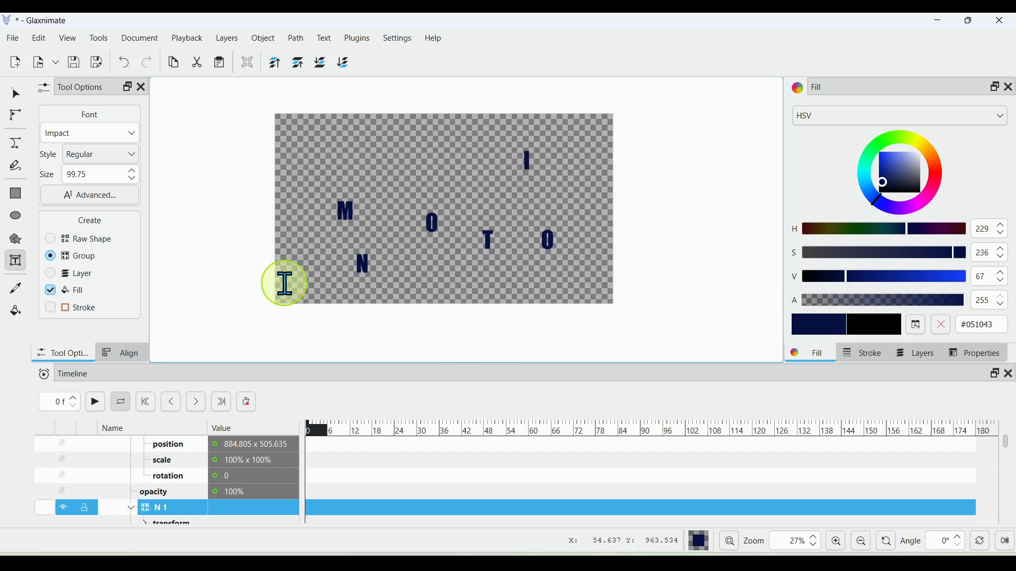
Step: Activate the selection tool and move the letter N across to the middle of the canvas's lower area
left_click(13, 98)
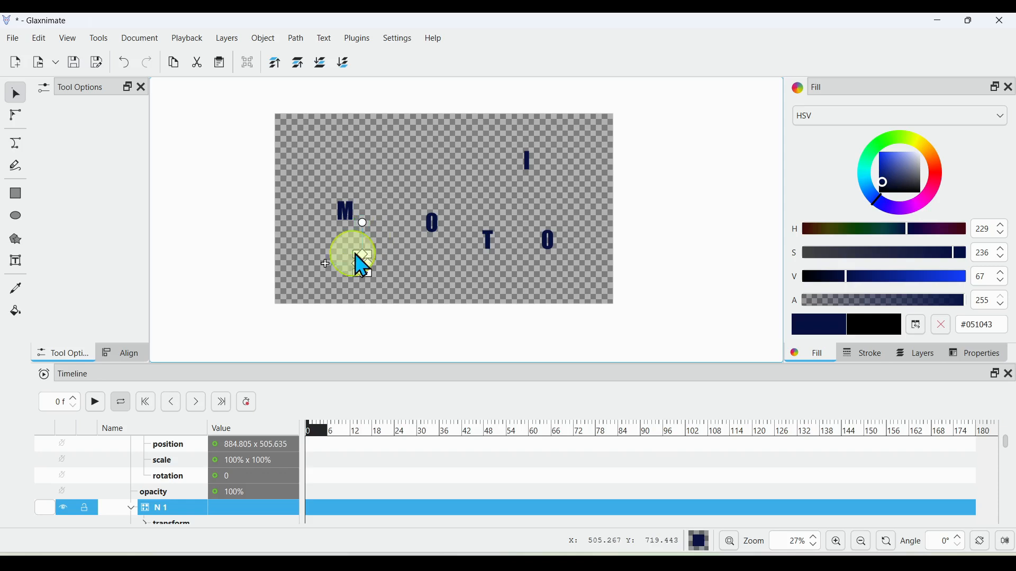
scroll(327, 277, "up", 3)
scroll(327, 278, "down", 1)
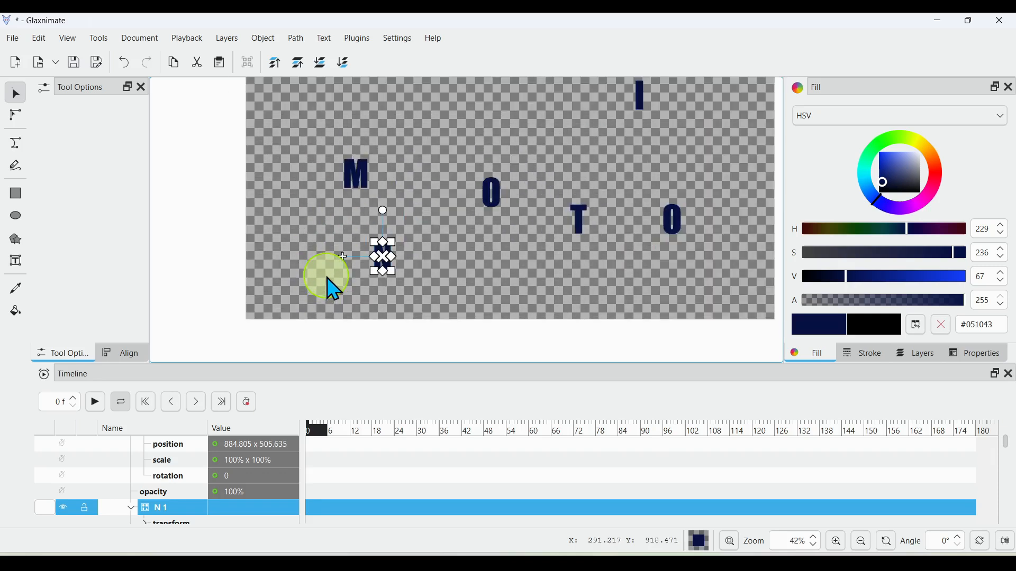
left_click_drag(342, 259, 478, 288)
Step: Move the letters M, O and T into a row just below the canvas edge
left_click(341, 184)
left_click_drag(313, 174, 394, 320)
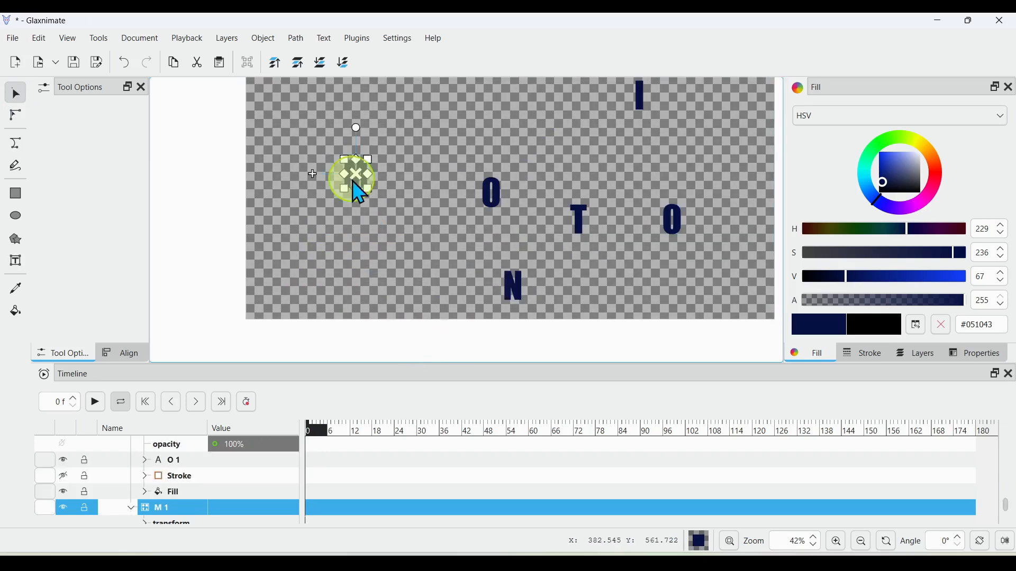
left_click_drag(352, 189, 454, 346)
left_click_drag(490, 195, 445, 340)
left_click_drag(579, 222, 465, 344)
Step: Move the letters I, O and N below the canvas to finish the word MOTION in a row
scroll(468, 343, "down", 4)
scroll(439, 208, "up", 2)
left_click_drag(482, 145, 403, 311)
left_click_drag(503, 228, 444, 307)
left_click_drag(400, 276, 477, 313)
left_click(455, 301)
left_click(454, 312)
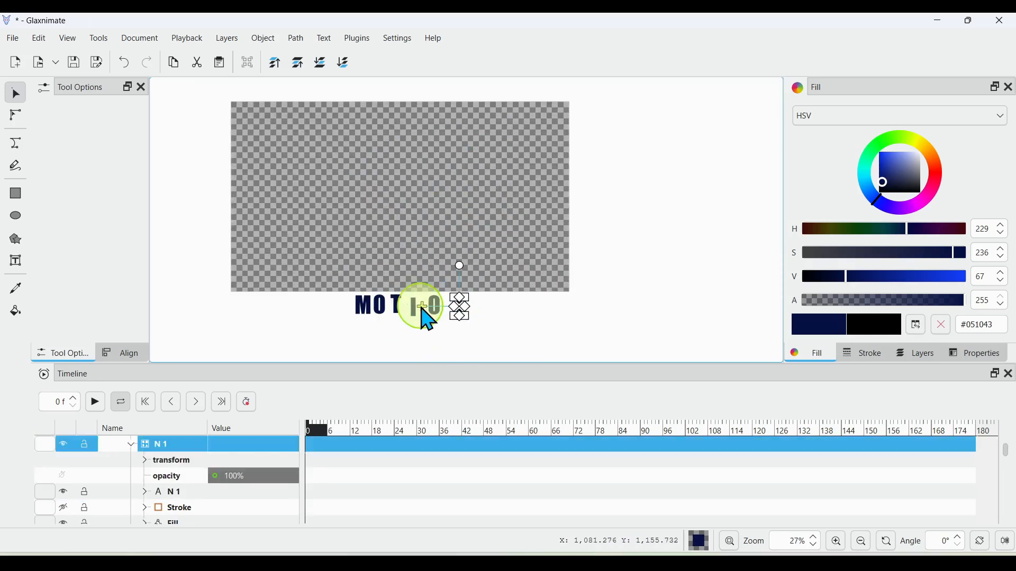
Step: Turn on keyframe recording for the timeline
scroll(391, 261, "up", 3)
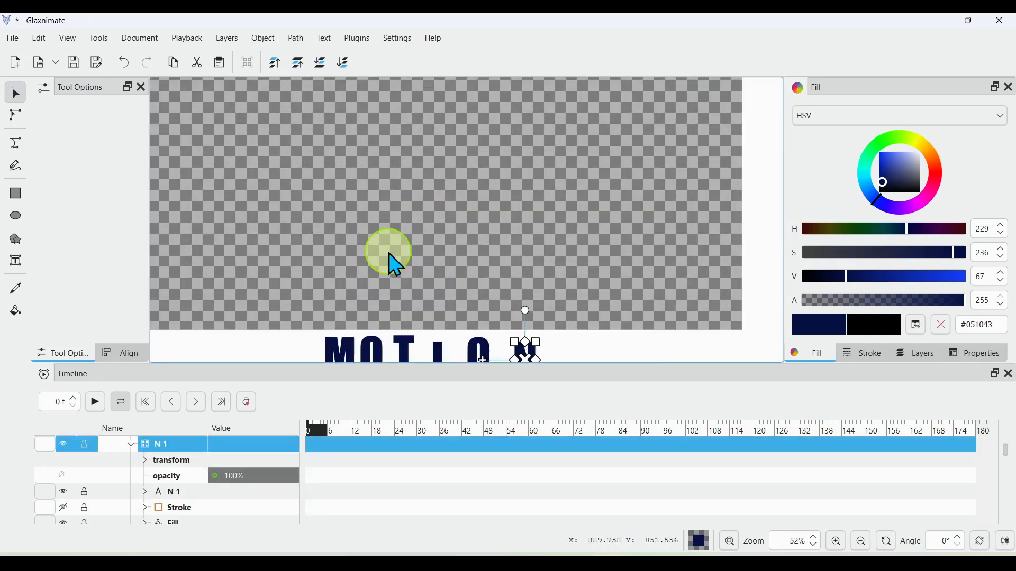
left_click_drag(478, 270, 481, 213)
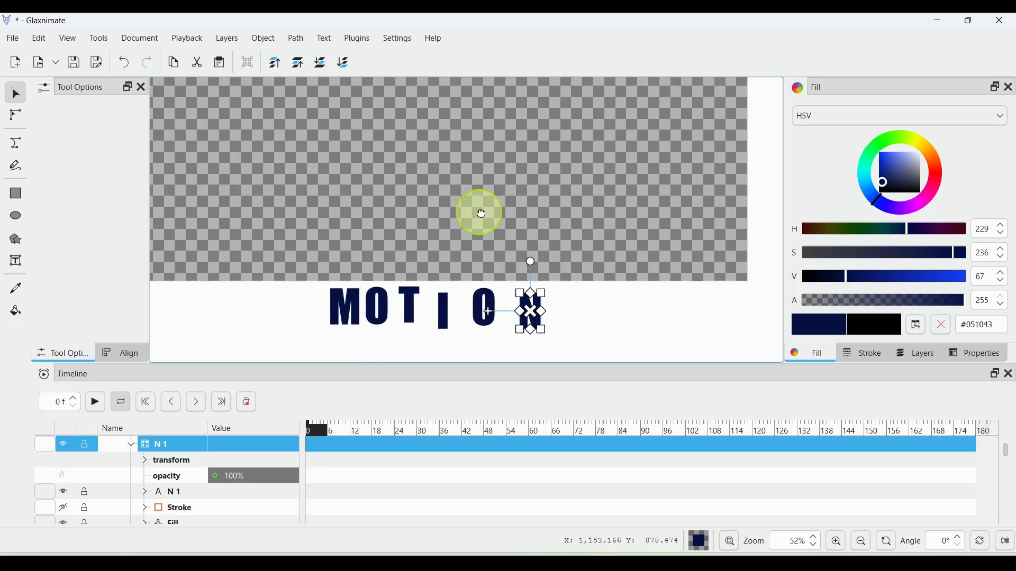
scroll(444, 214, "up", 2)
scroll(324, 235, "up", 1)
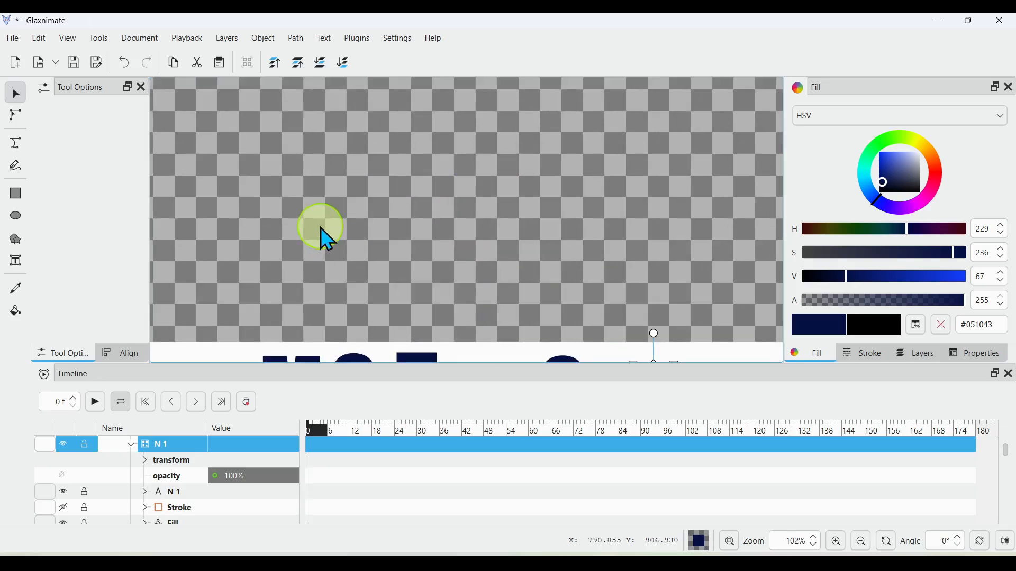
left_click_drag(331, 233, 326, 158)
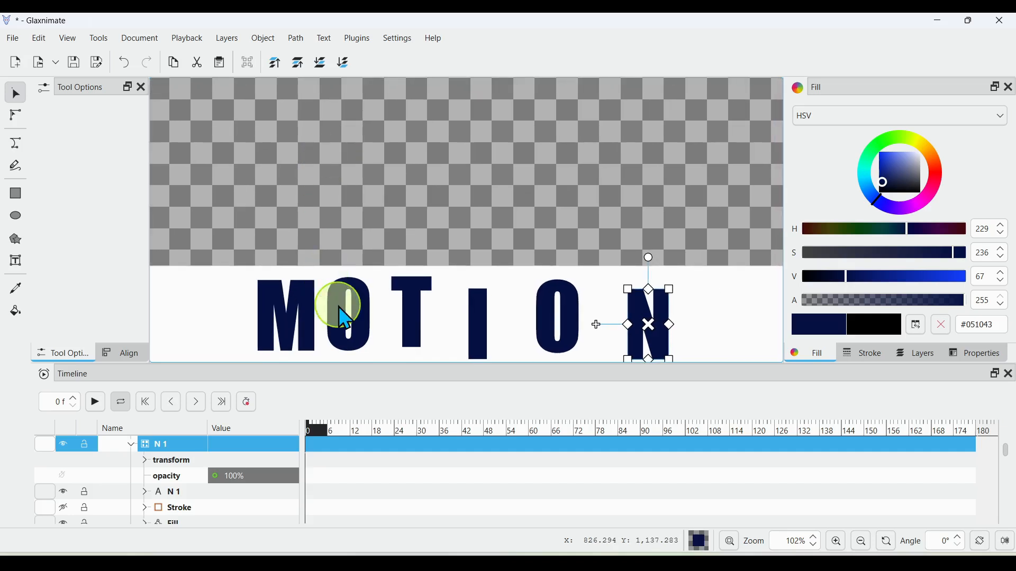
left_click(249, 407)
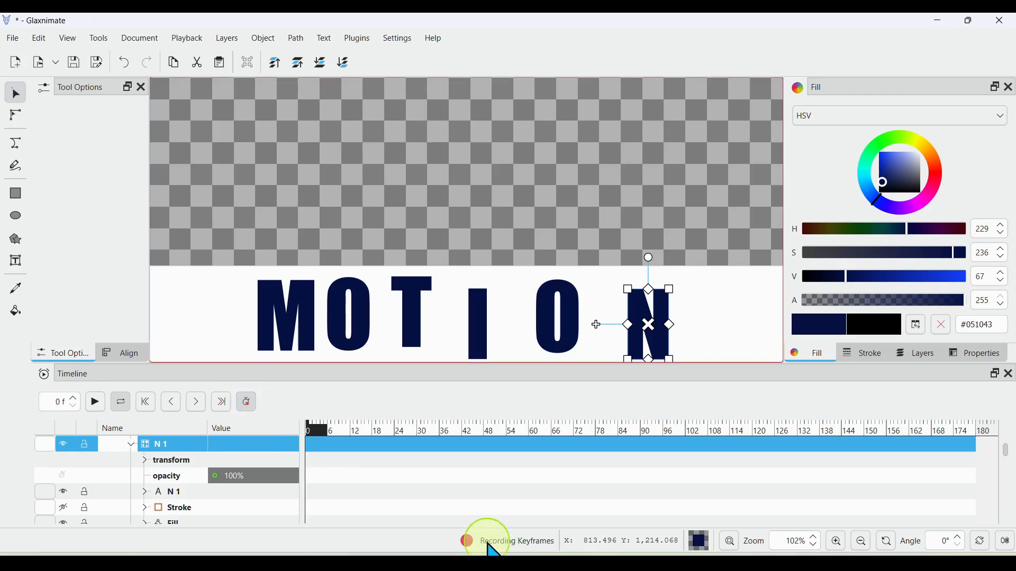
left_click(247, 402)
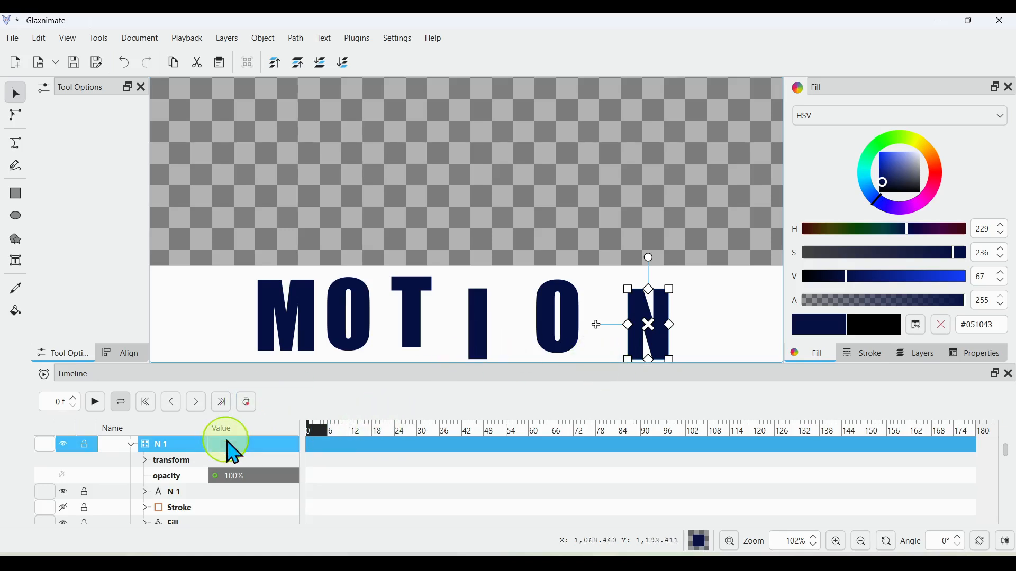
left_click(247, 404)
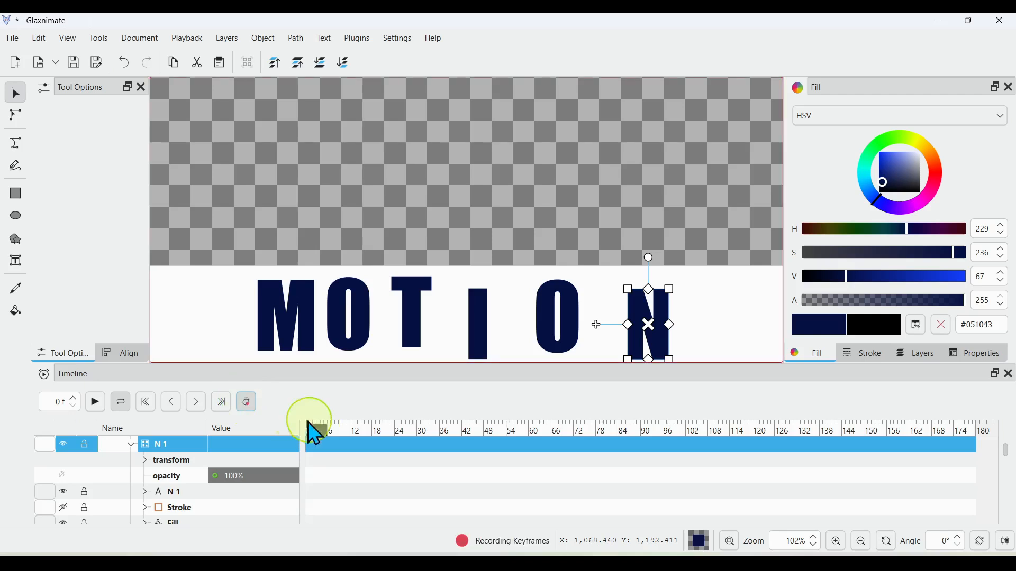
Step: At frame 6, move the letter M from below the canvas up onto it
left_click(329, 430)
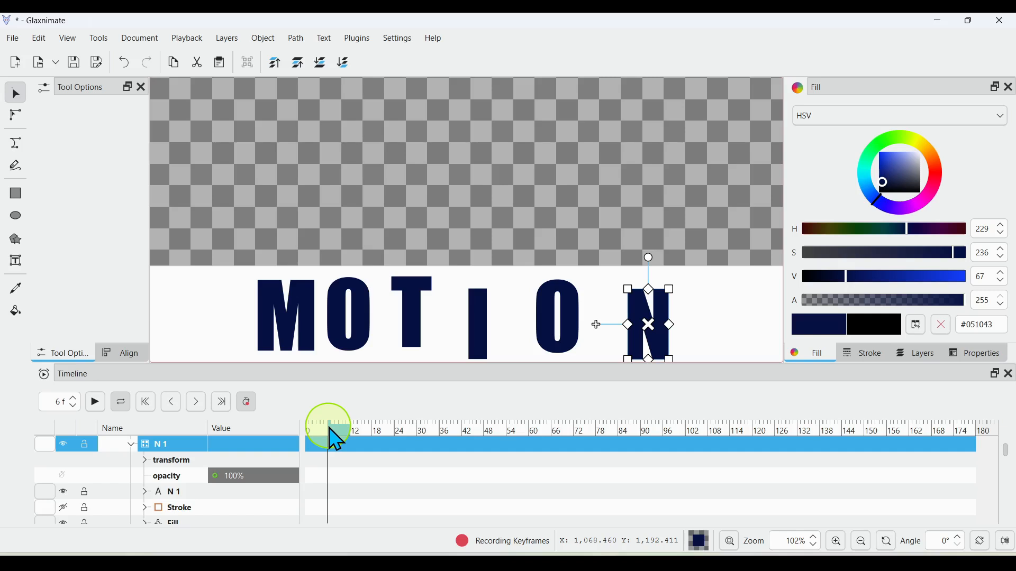
left_click(268, 297)
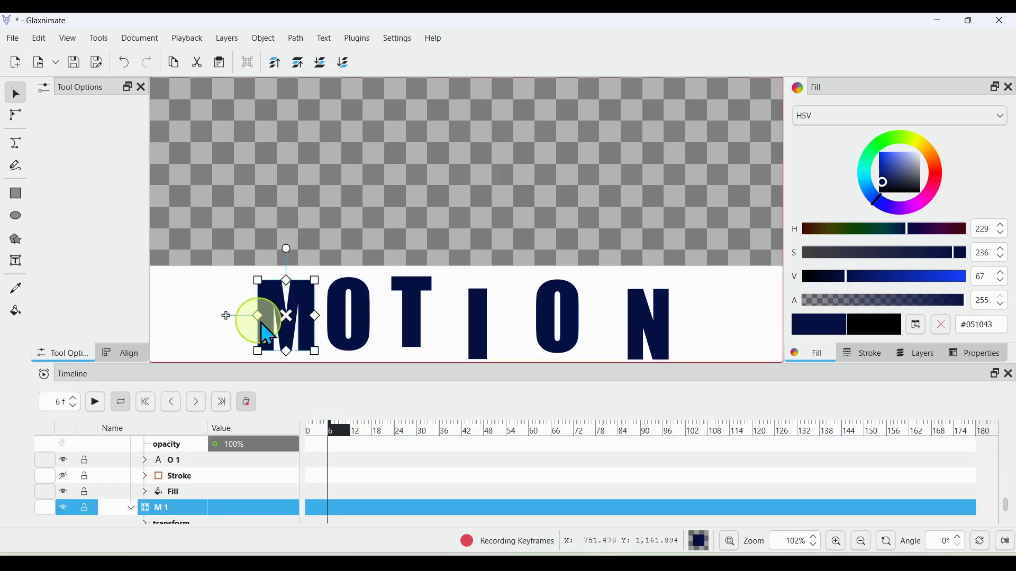
left_click_drag(224, 321, 244, 172)
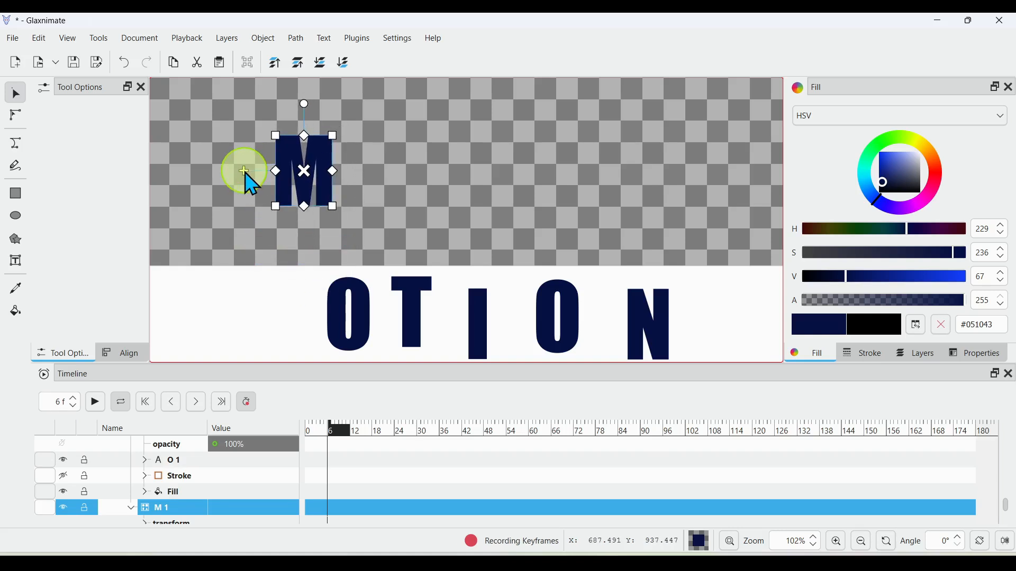
scroll(246, 177, "up", 5)
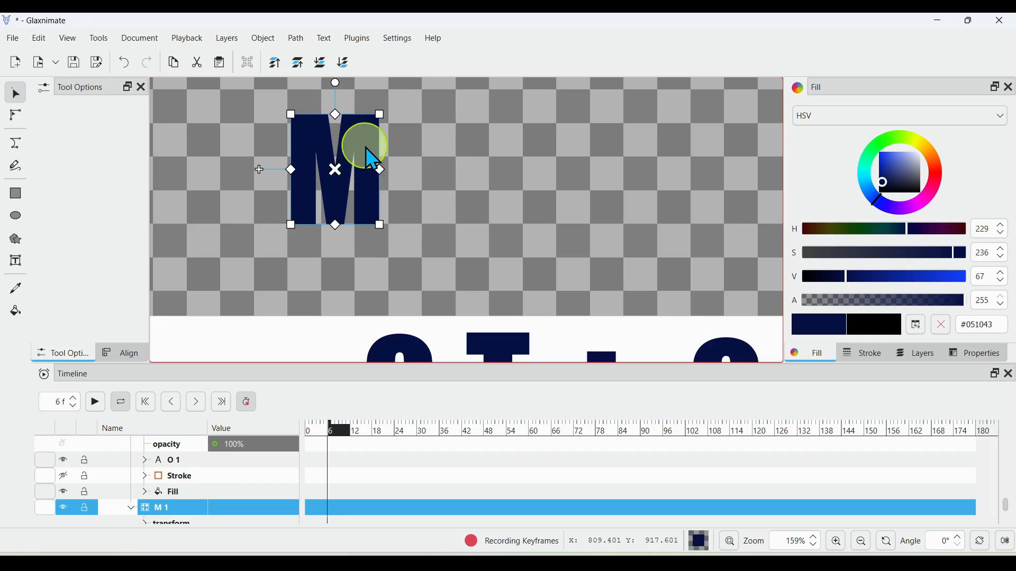
left_click_drag(373, 159, 375, 158)
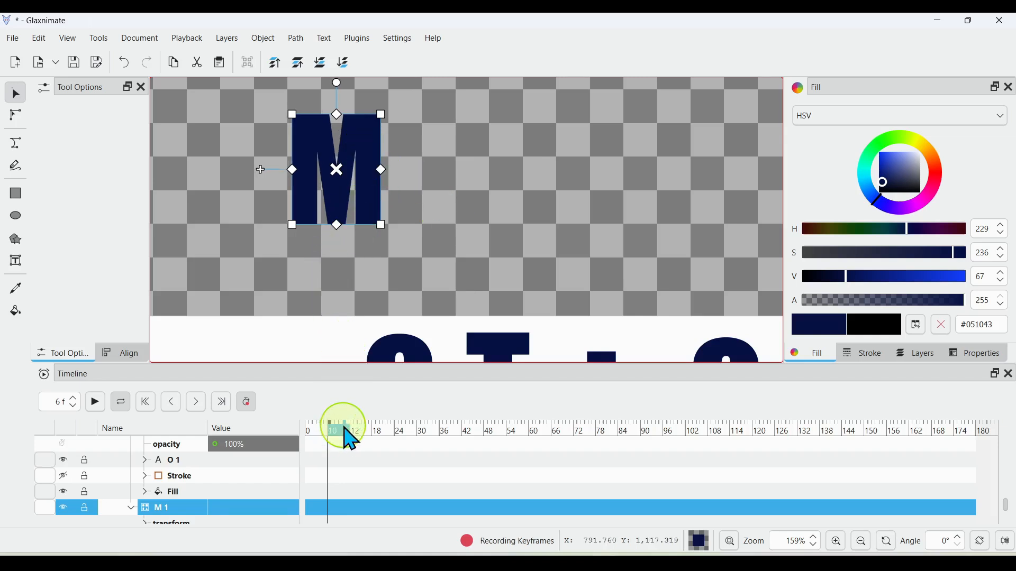
Step: At frame 11, move the first letter O up onto the canvas and align it beside the M
left_click_drag(347, 431, 350, 431)
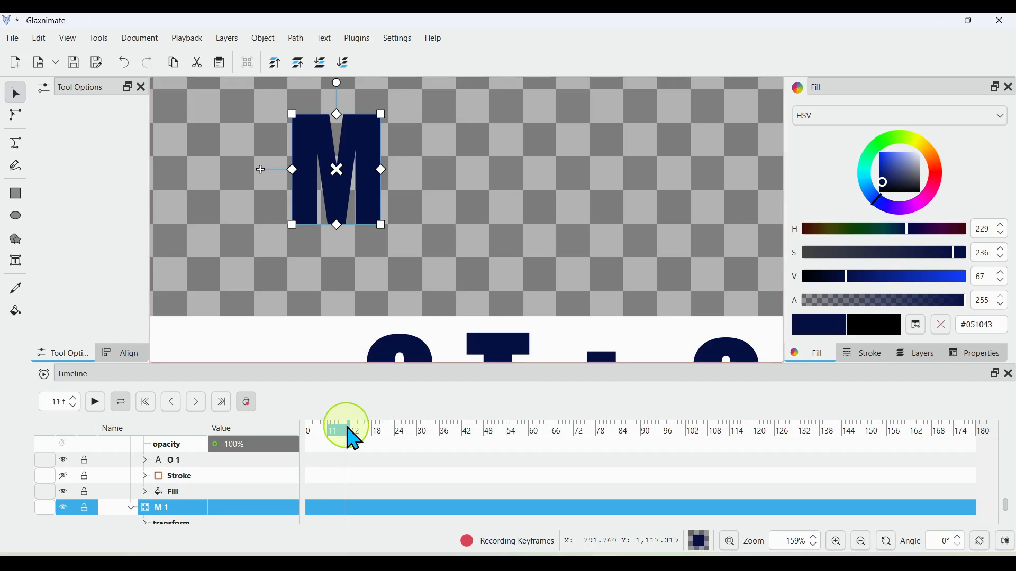
left_click(396, 336)
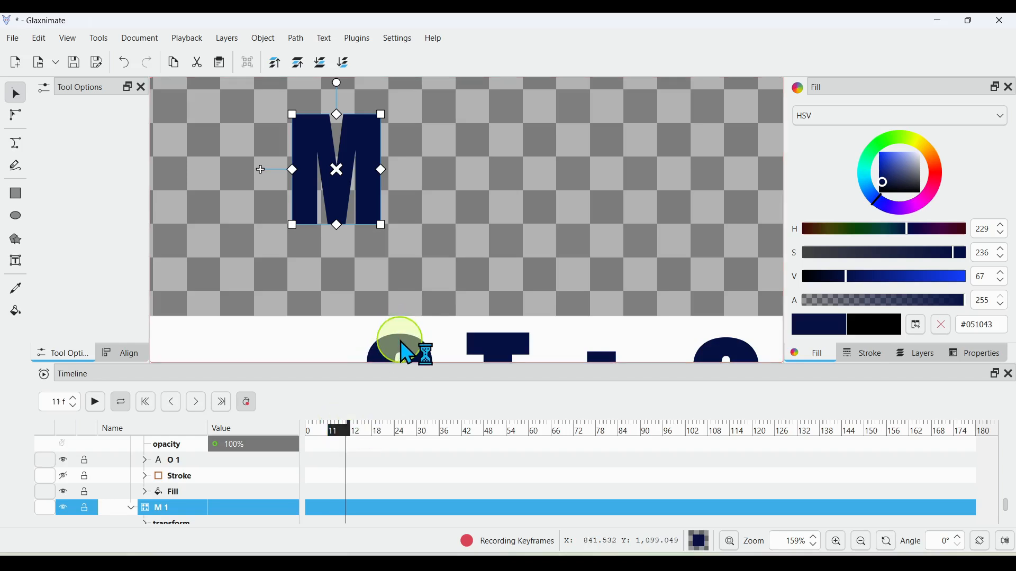
left_click_drag(392, 337, 493, 186)
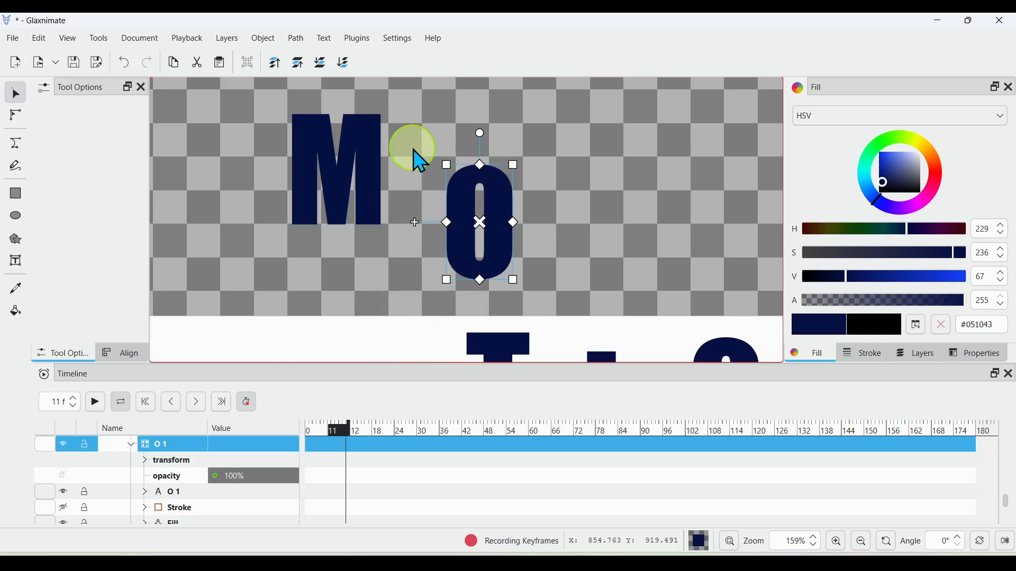
scroll(408, 125, "up", 2)
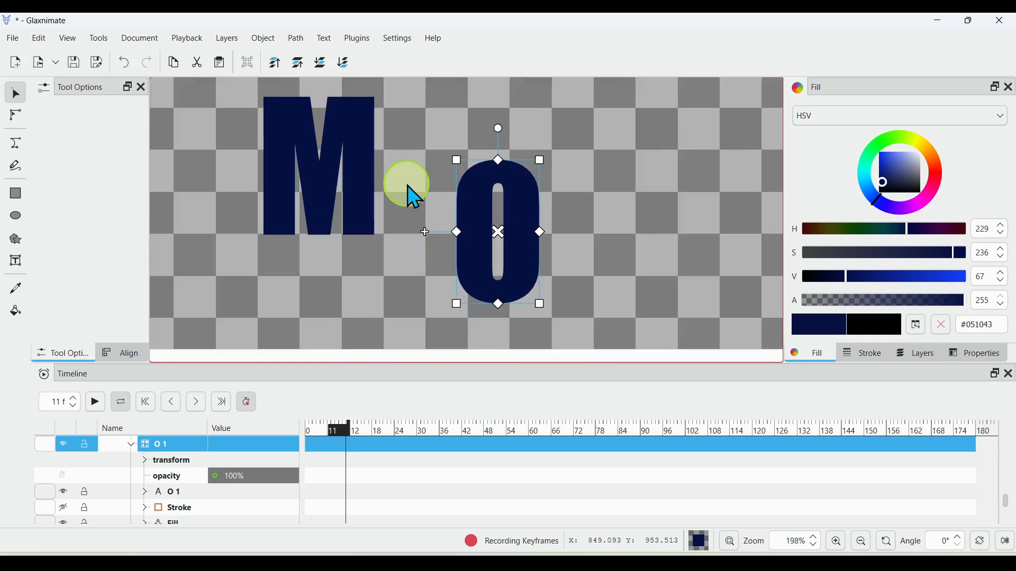
left_click_drag(506, 286, 468, 200)
left_click_drag(548, 294, 430, 249)
scroll(438, 256, "down", 3)
left_click(439, 356)
left_click_drag(439, 355, 492, 125)
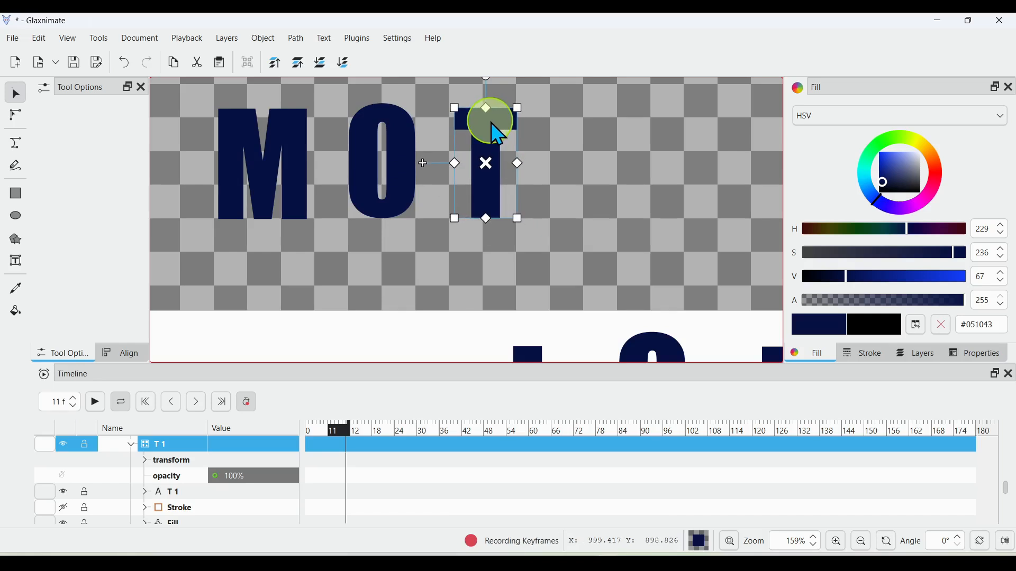
left_click(529, 353)
left_click_drag(529, 353, 560, 278)
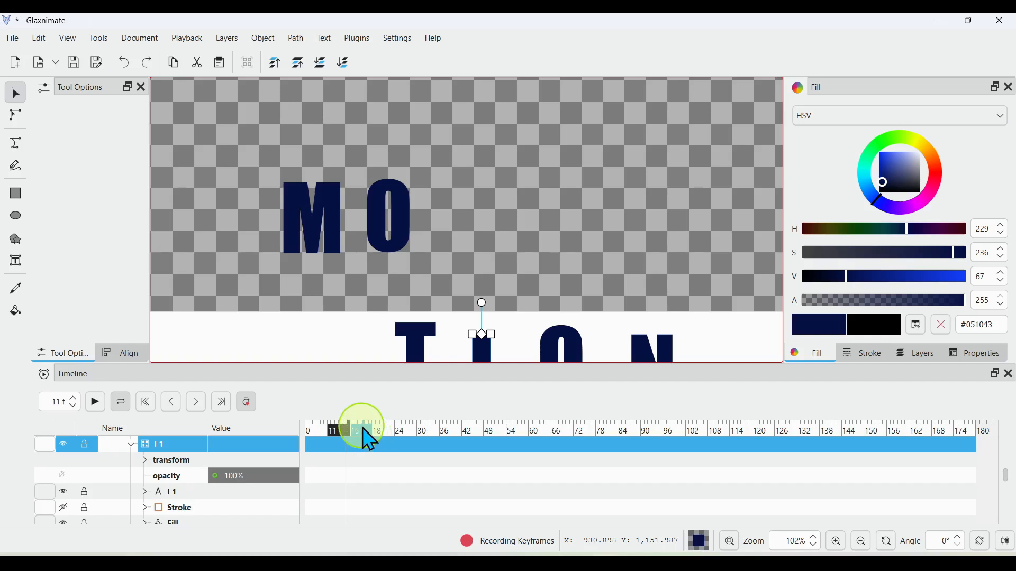
Step: At frame 16, move the letter T up onto the canvas beside the O
left_click_drag(369, 439, 368, 434)
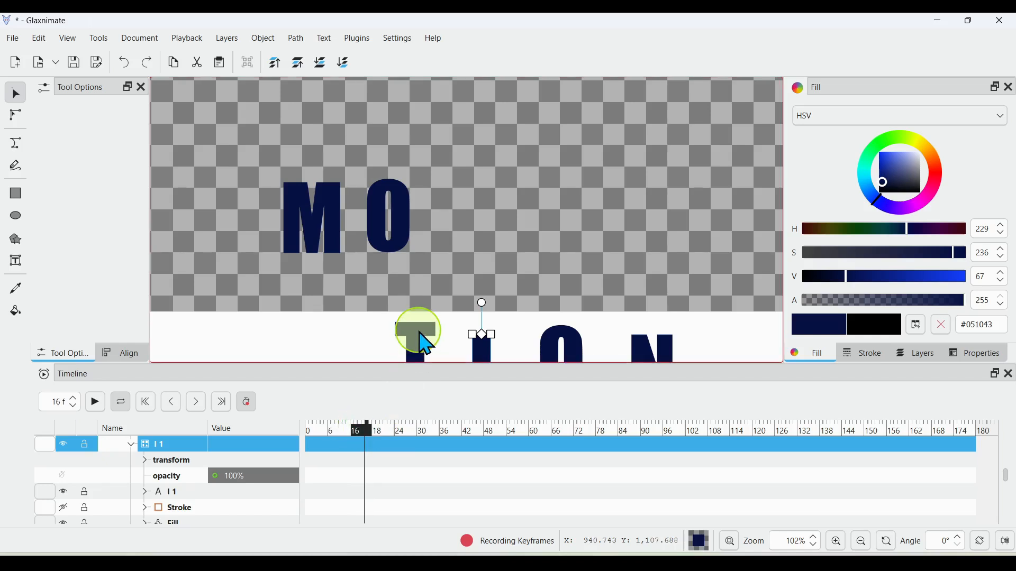
left_click(426, 344)
left_click_drag(426, 344, 447, 185)
scroll(445, 197, "up", 4)
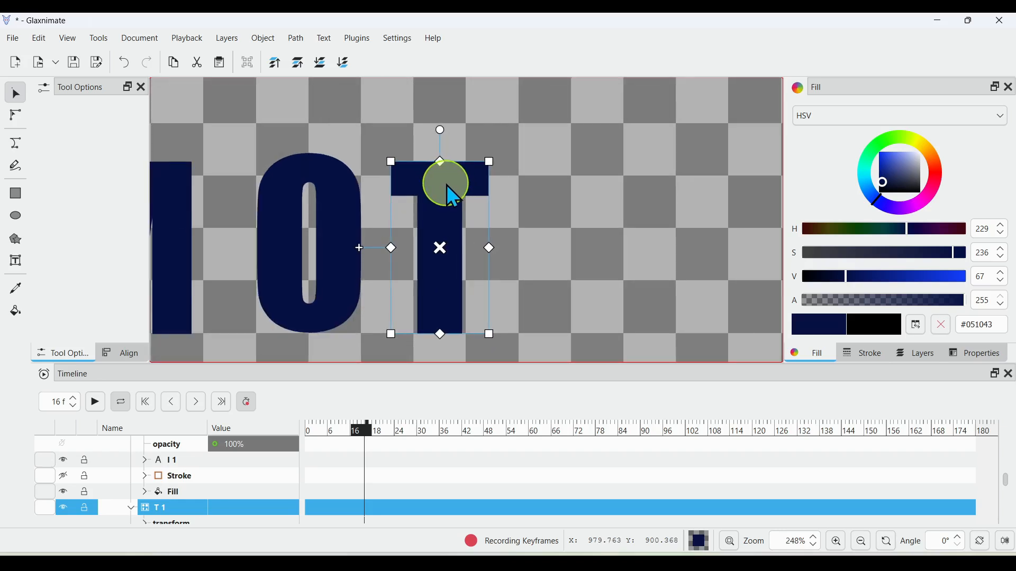
scroll(448, 286, "down", 5)
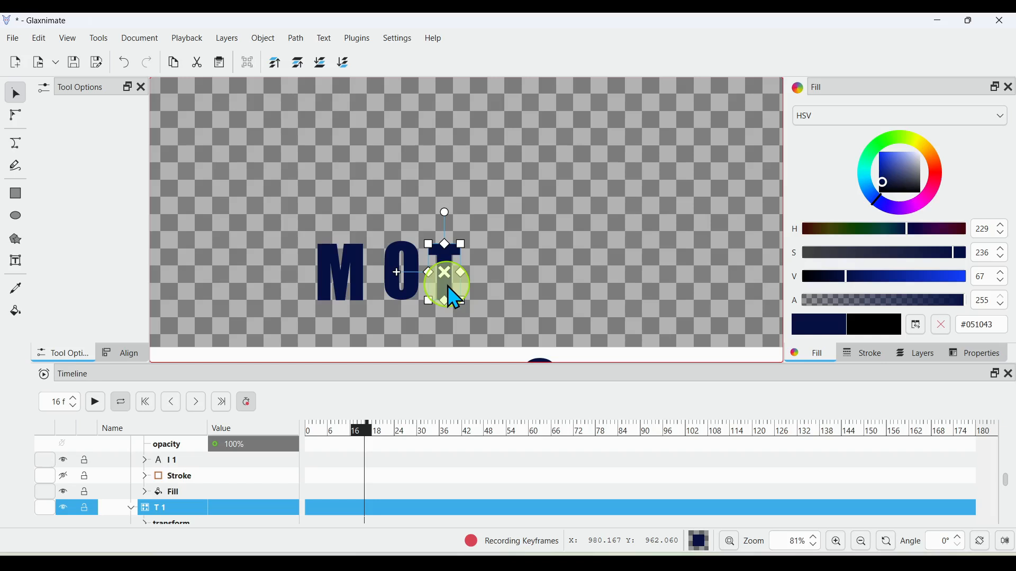
Step: Move the letter I up onto the canvas beside the T at frame 21, and the second O beside it at frame 25
scroll(488, 267, "down", 3)
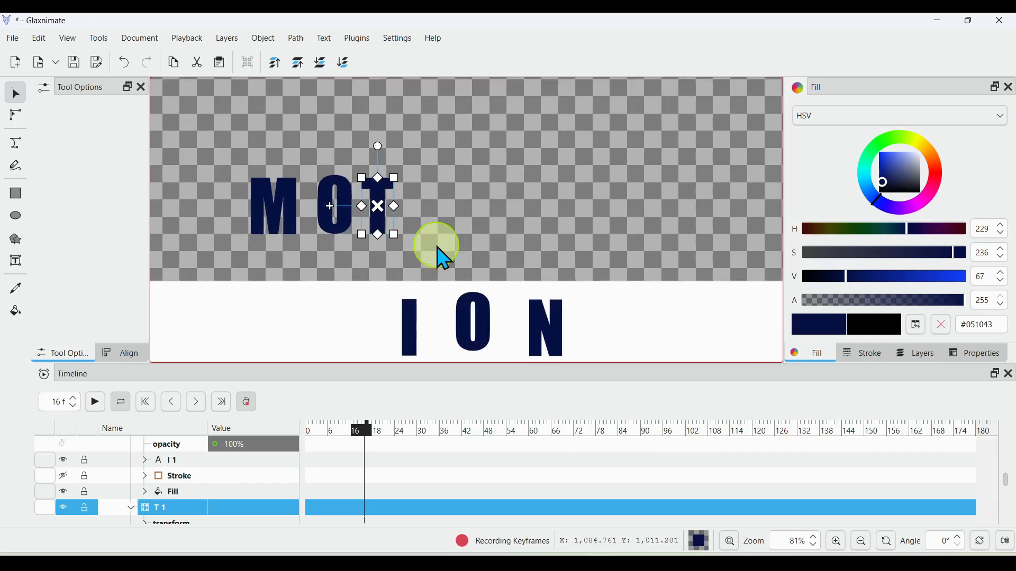
left_click(409, 323)
left_click(382, 433)
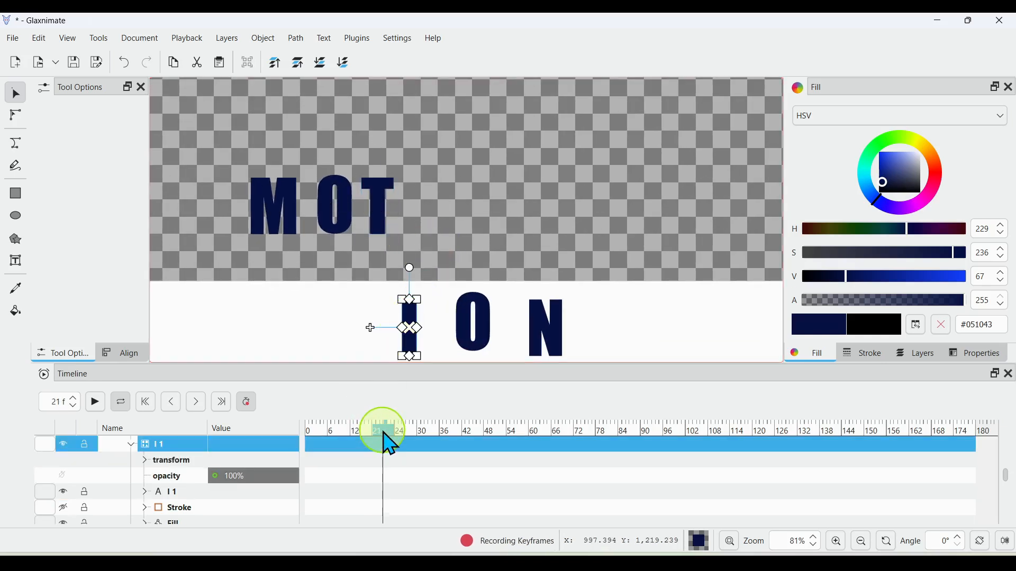
scroll(415, 318, "up", 5)
scroll(440, 281, "down", 5)
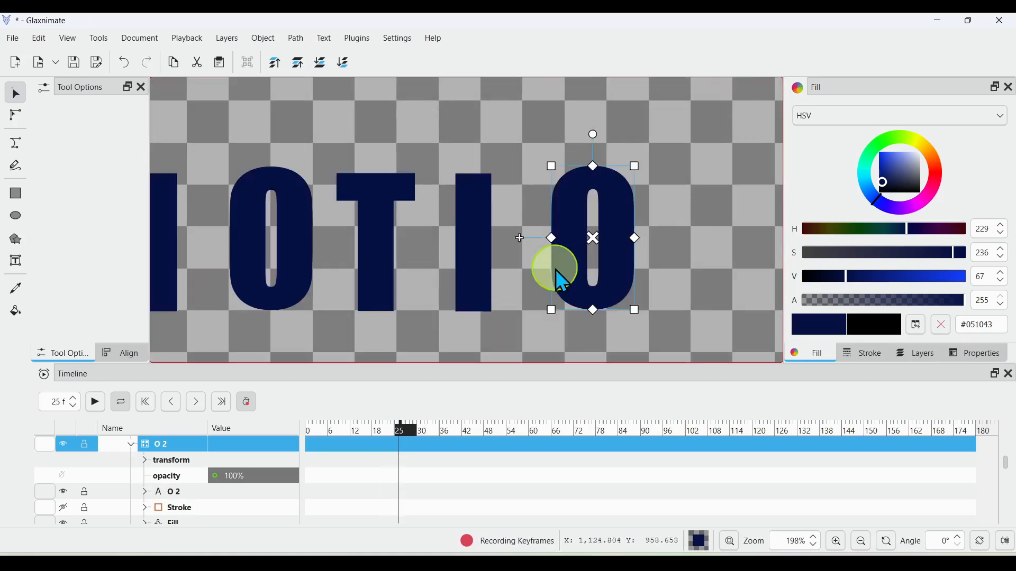
scroll(555, 269, "down", 4)
left_click(538, 339)
left_click_drag(532, 329, 514, 207)
scroll(370, 301, "down", 4)
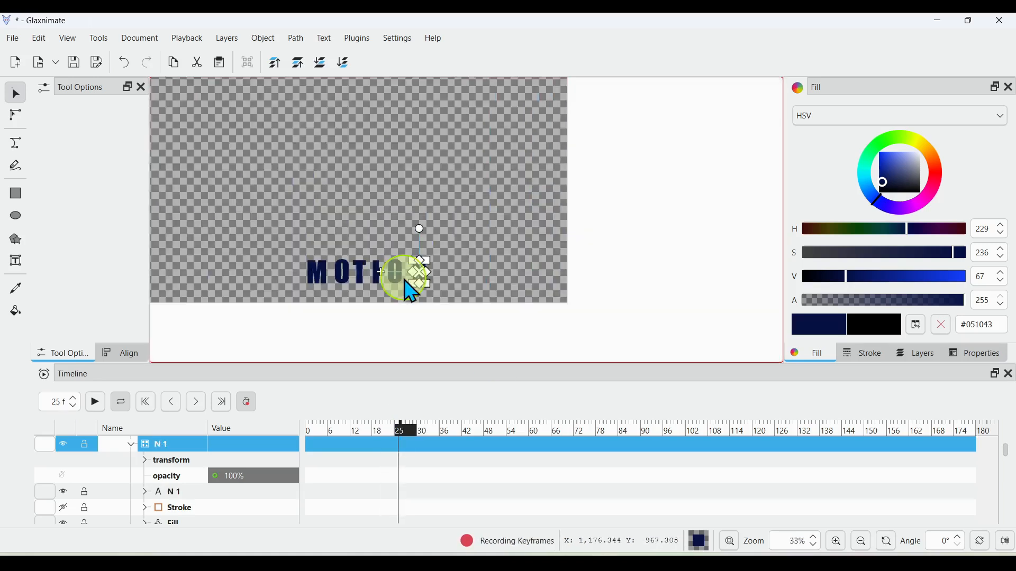
key("ctrl+z")
Step: At frame 30, move the letter N up onto the canvas and align it beside the second O
scroll(403, 278, "up", 4)
left_click(419, 434)
scroll(472, 360, "down", 5)
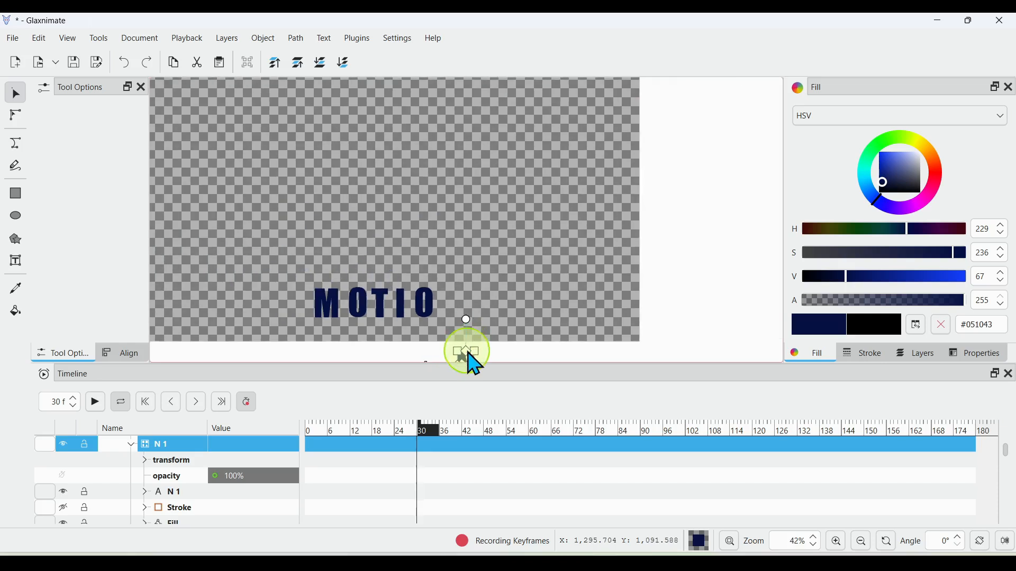
left_click_drag(421, 361, 433, 322)
scroll(436, 324, "up", 11)
scroll(458, 327, "down", 3)
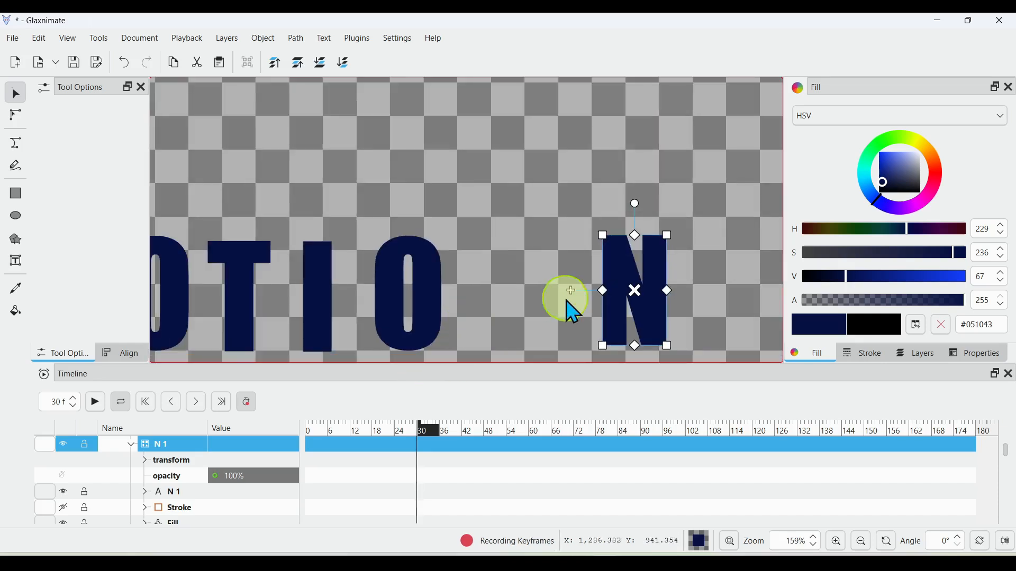
left_click_drag(615, 313, 504, 324)
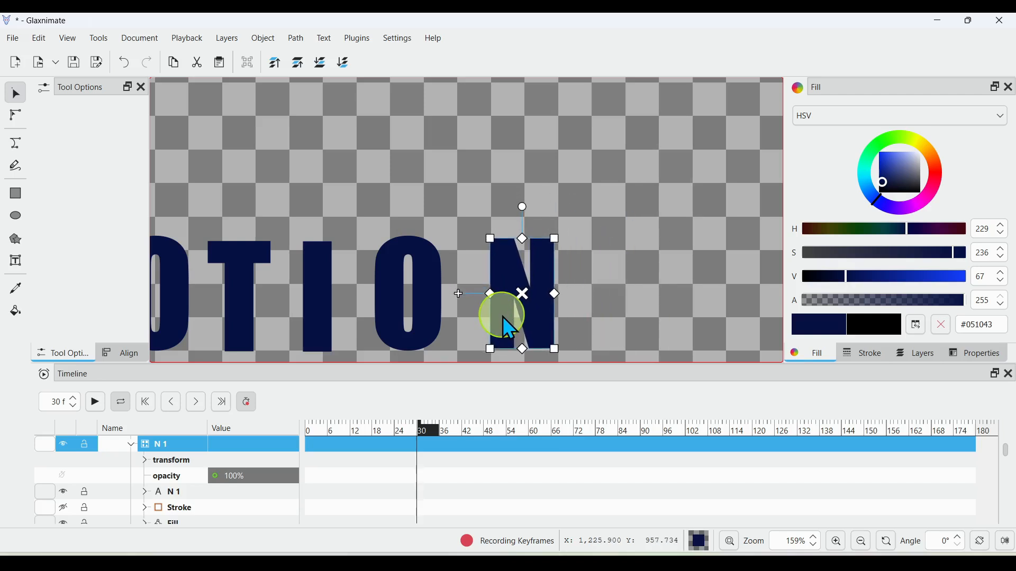
Step: Turn off keyframe recording and return the timeline to frame 0 to preview the animation
scroll(426, 290, "down", 7)
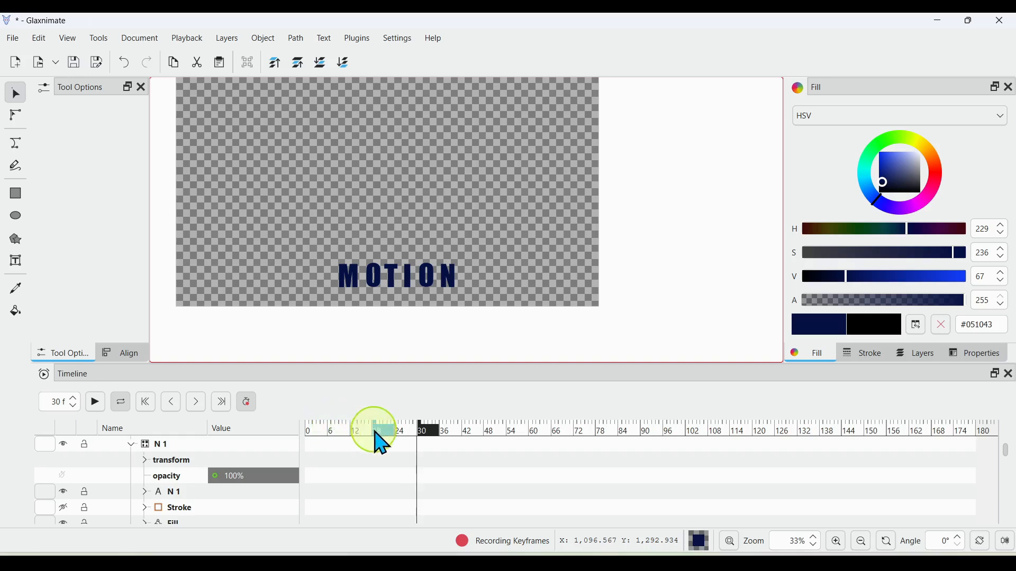
left_click(252, 405)
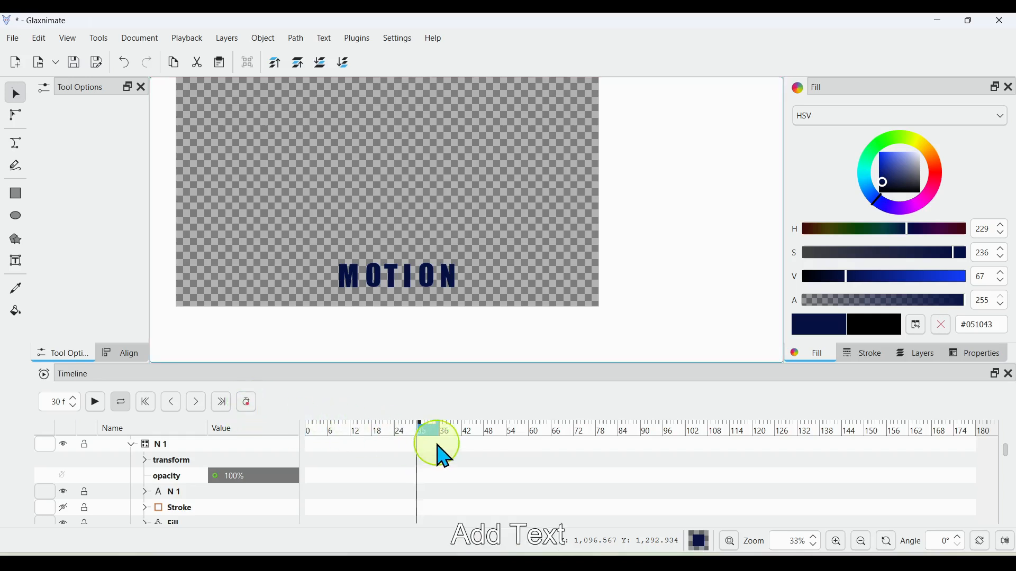
left_click_drag(424, 432, 253, 444)
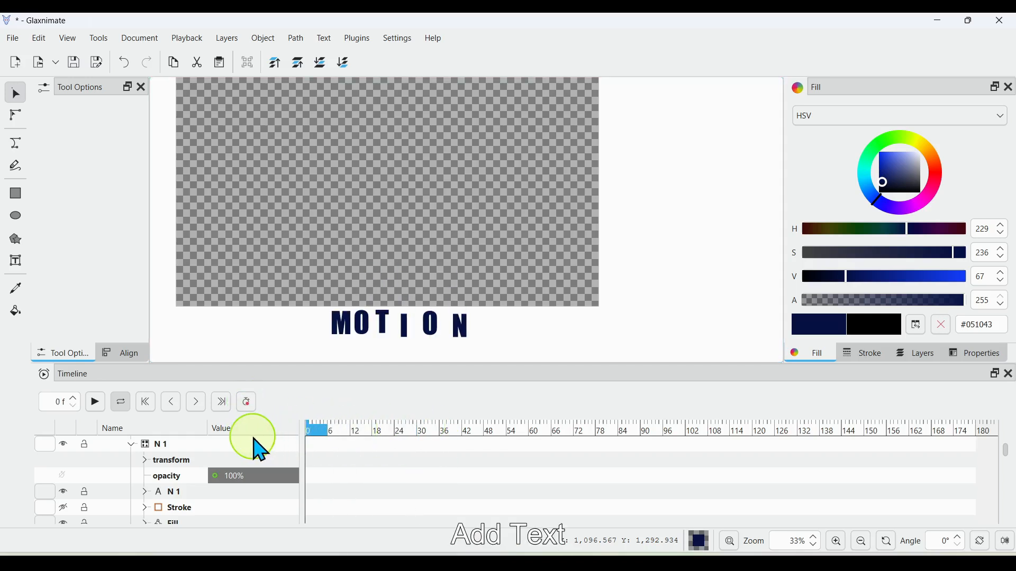
left_click(260, 450)
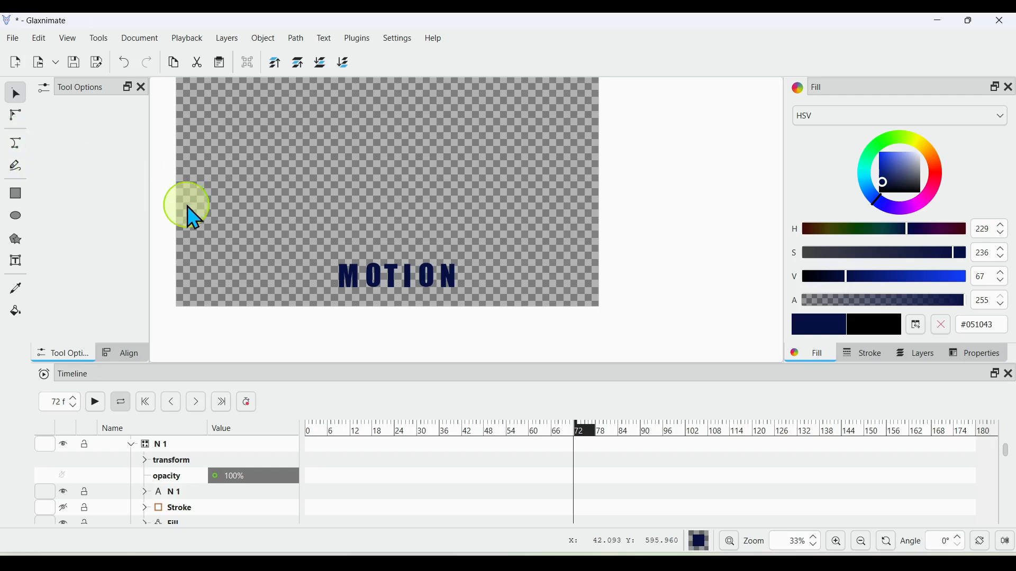
Step: Save the animation as Motion2.rawr in the Glaxnimate documents folder
left_click(98, 64)
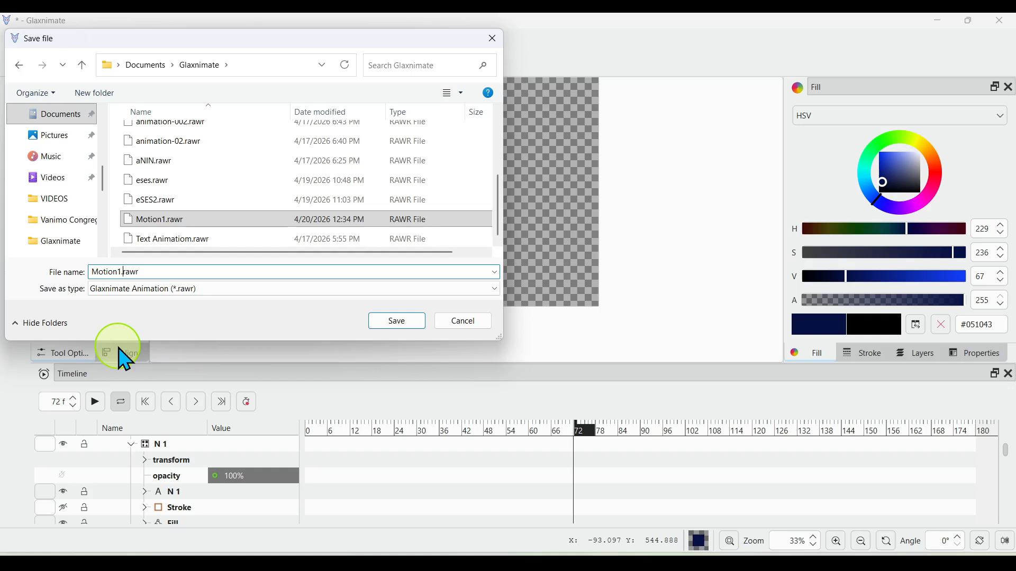
key("BackSpace")
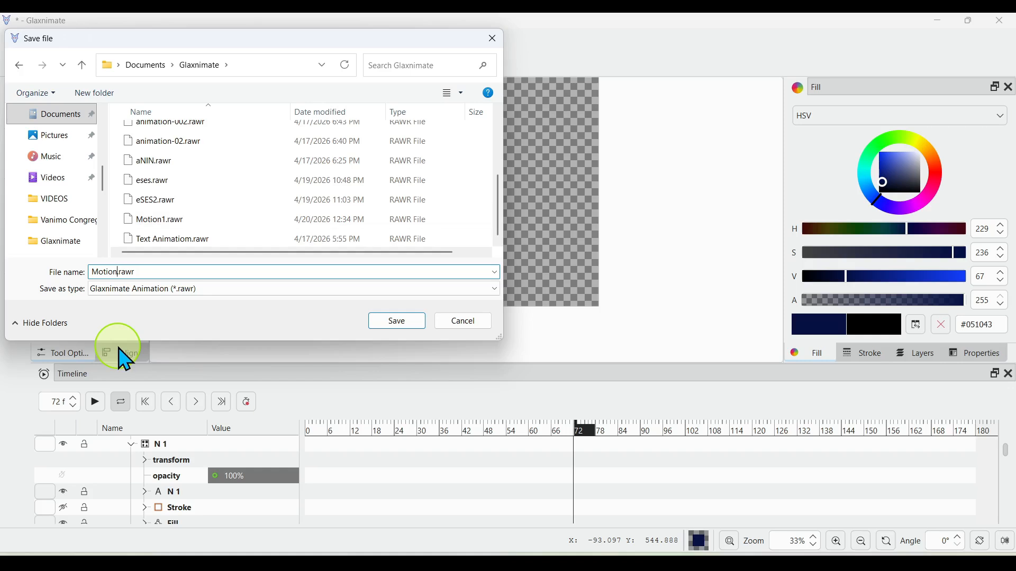
left_click(381, 324)
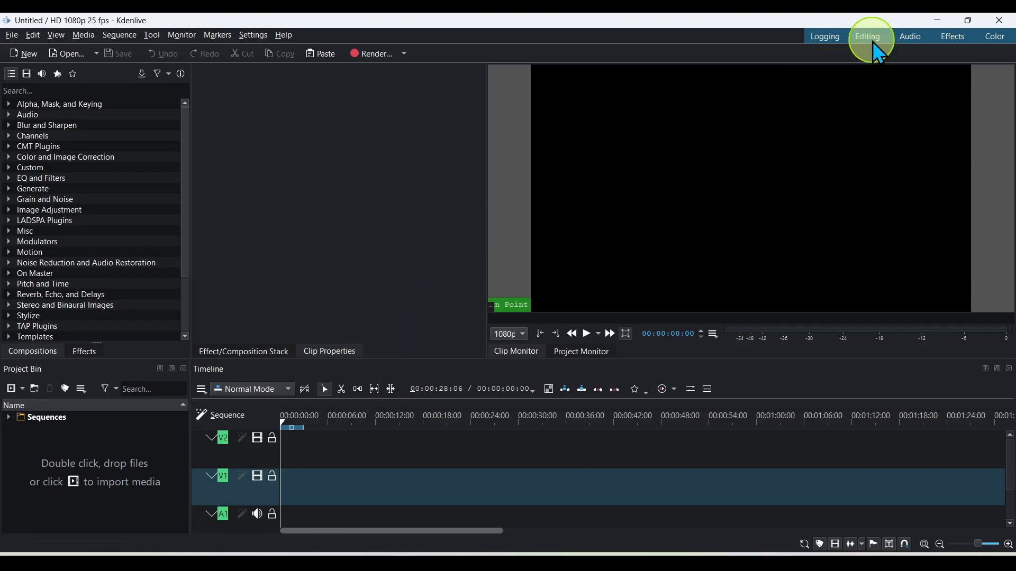
Step: In Kdenlive, use the Editing layout and import Motion2.rawr from the Glaxnimate documents folder into the project bin
left_click(872, 41)
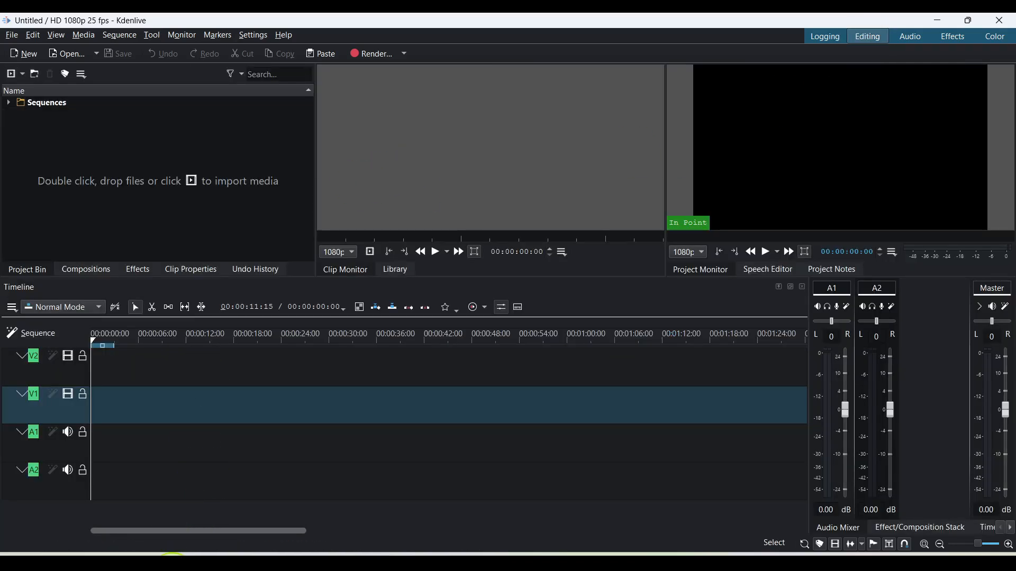
left_click(172, 570)
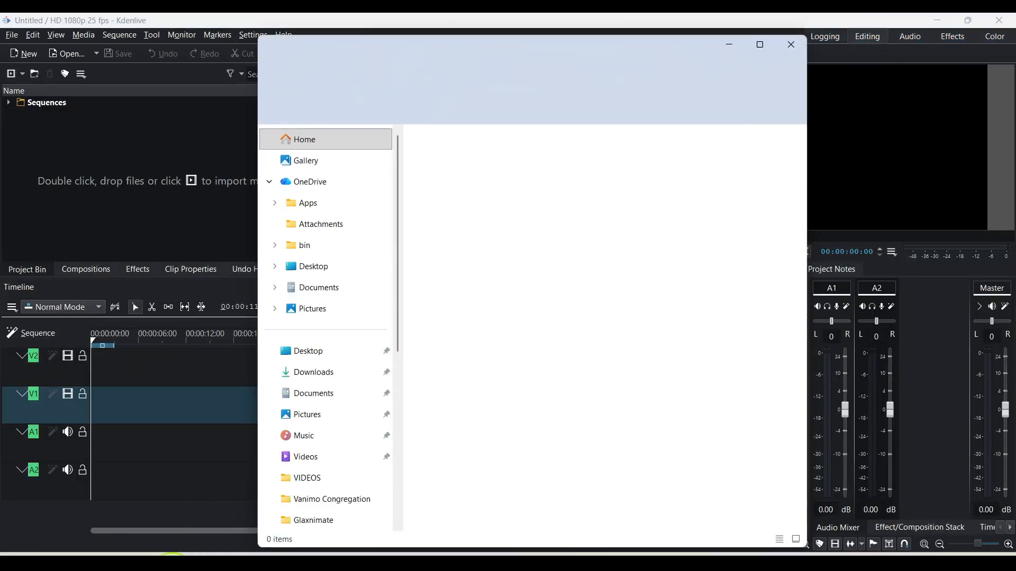
left_click(351, 291)
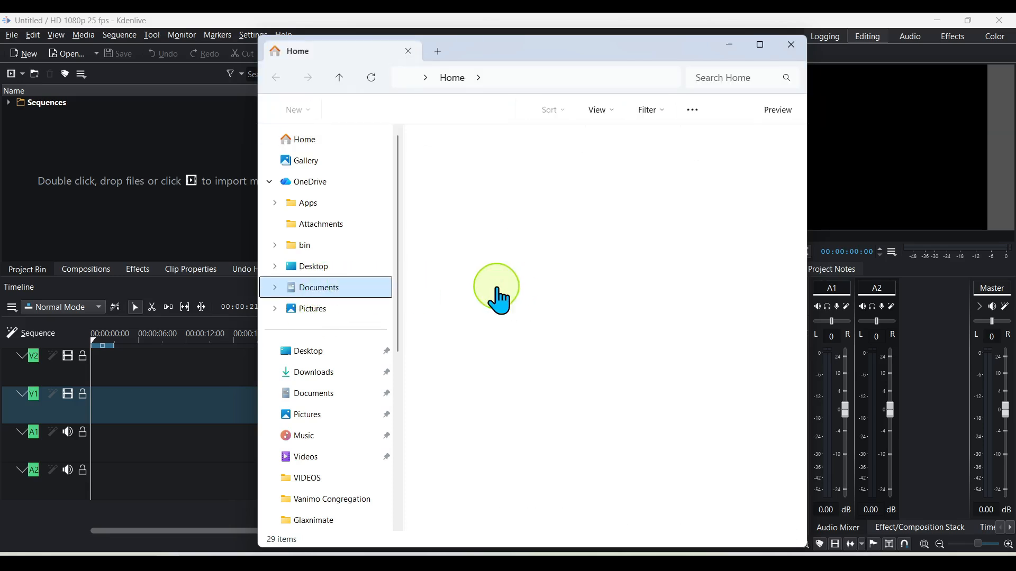
left_click_drag(455, 389, 163, 208)
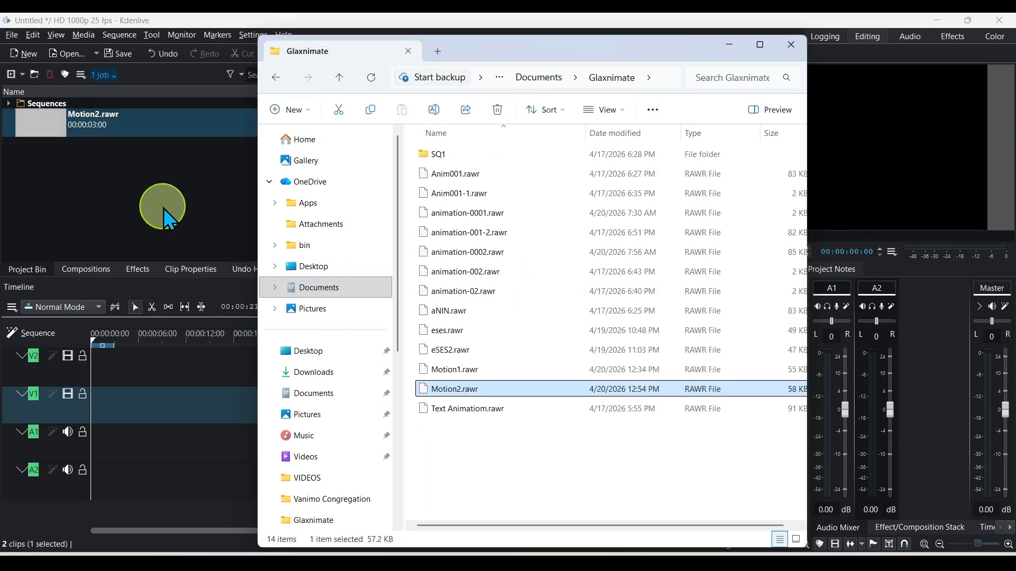
left_click(89, 127)
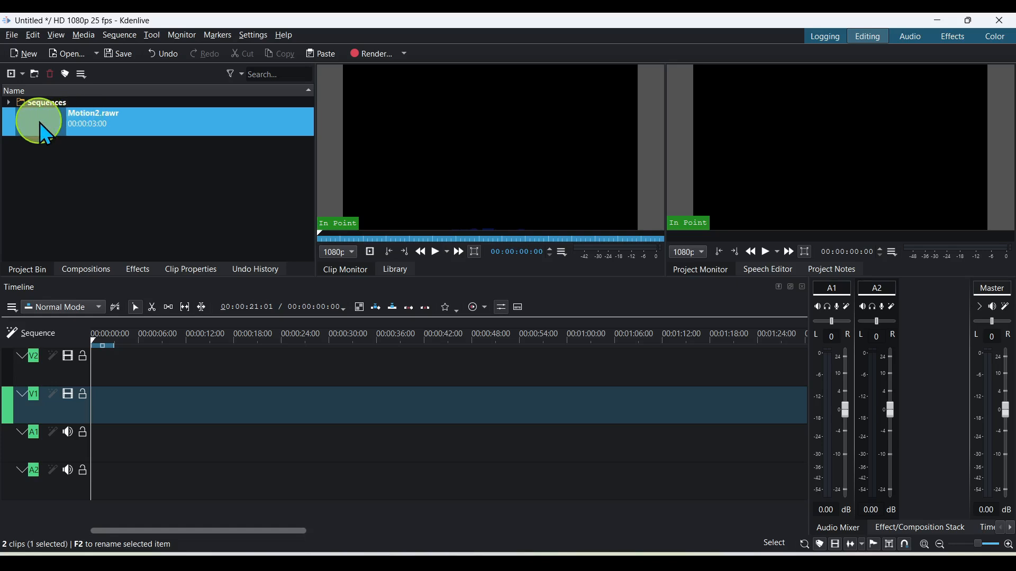
Step: Create a white 5-second color clip and place it at the start of track V1
right_click(84, 164)
left_click(124, 202)
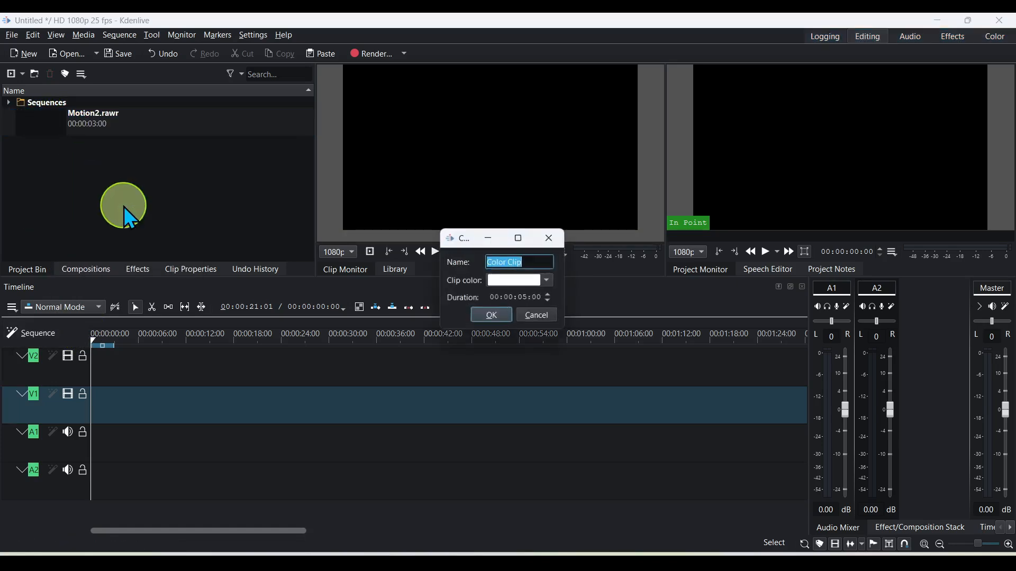
left_click(492, 317)
left_click_drag(27, 120, 99, 408)
left_click(113, 399)
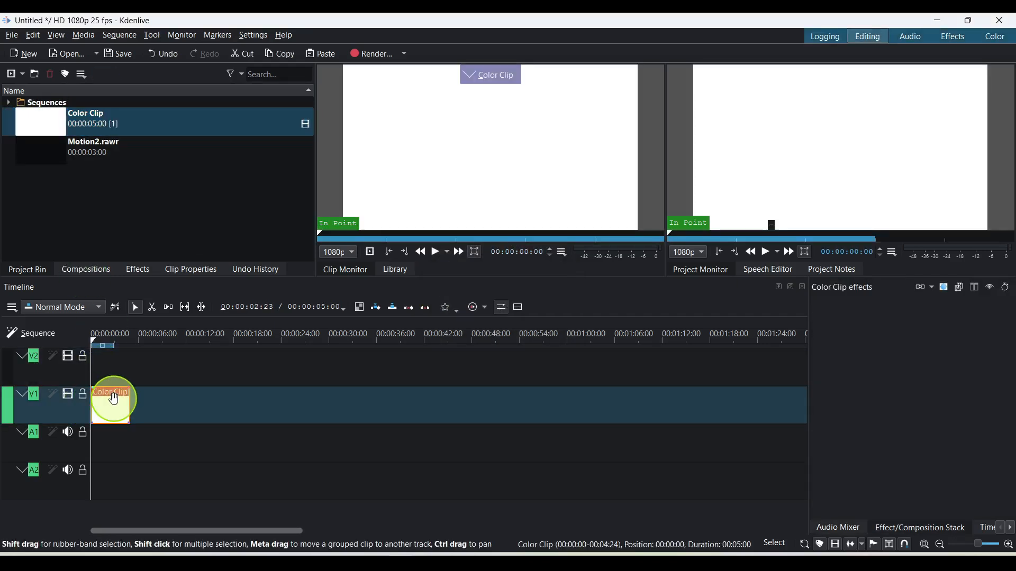
Step: Place Motion2.rawr at the start of track V2 above the color clip, and return the playhead to the start
left_click(50, 135)
left_click_drag(50, 148, 104, 340)
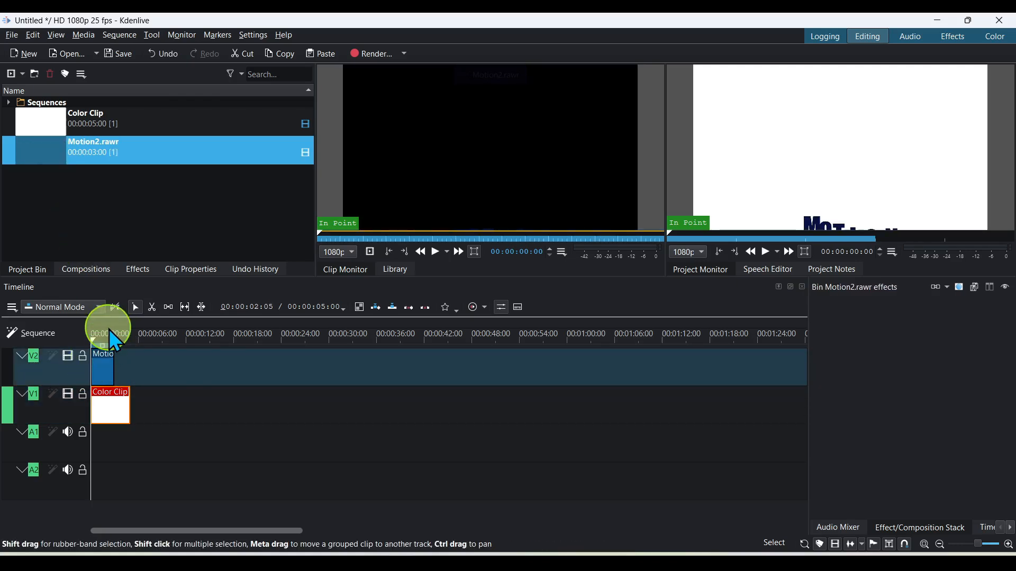
left_click_drag(103, 333, 69, 336)
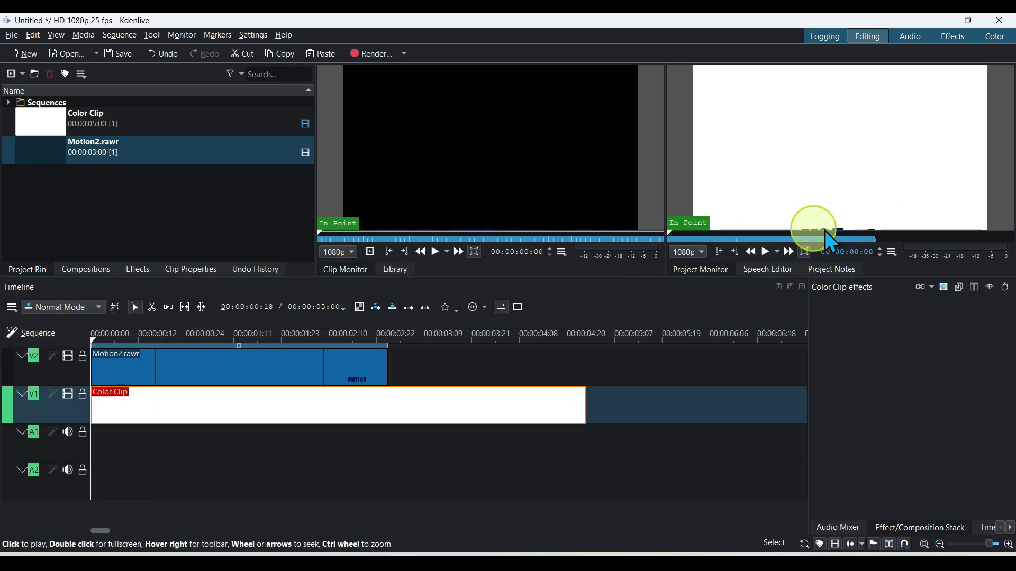
Step: Check the letters' placement in Glaxnimate, and play the animation over the white clip in Kdenlive
left_click(562, 563)
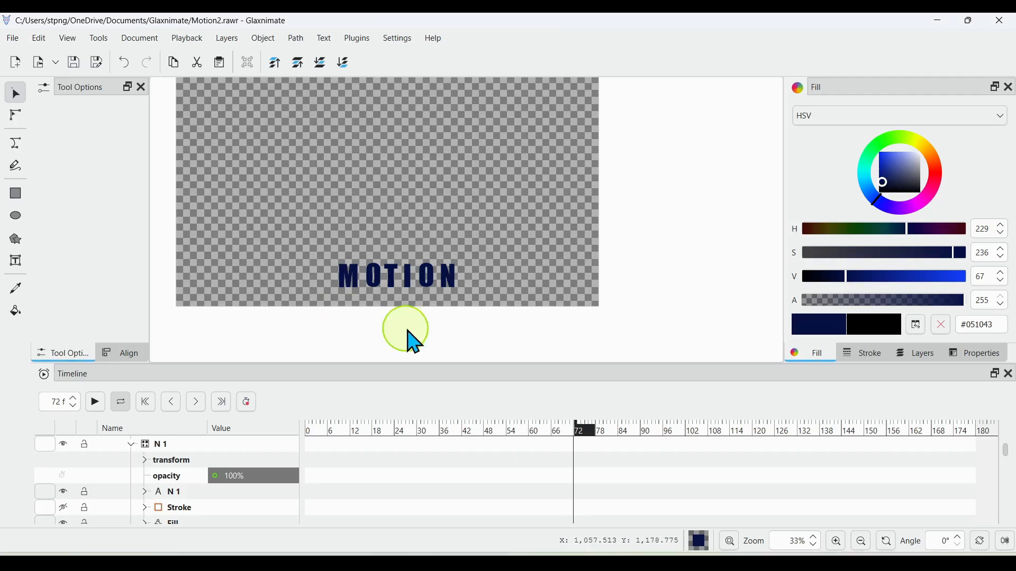
scroll(415, 352, "down", 1)
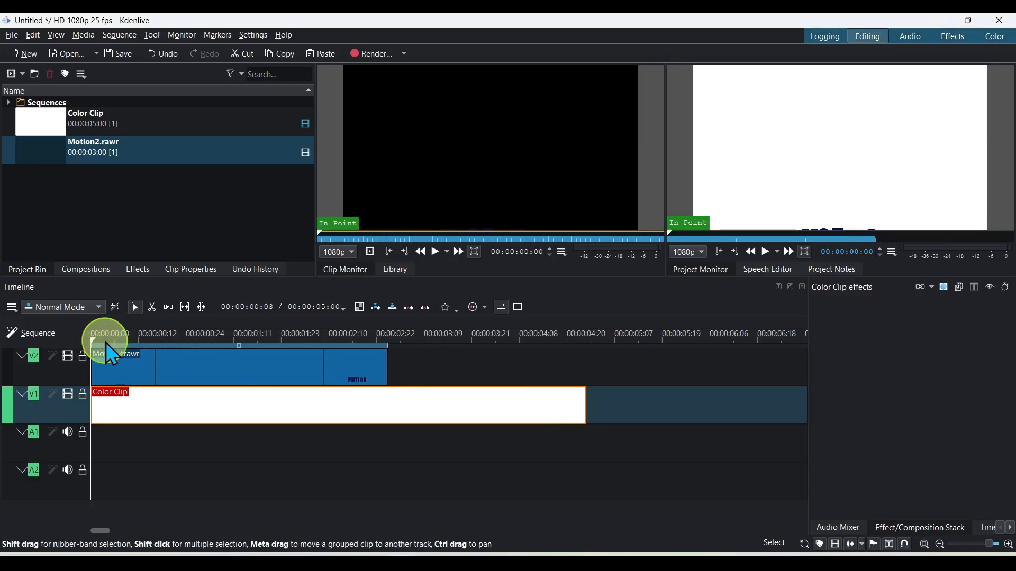
key("space")
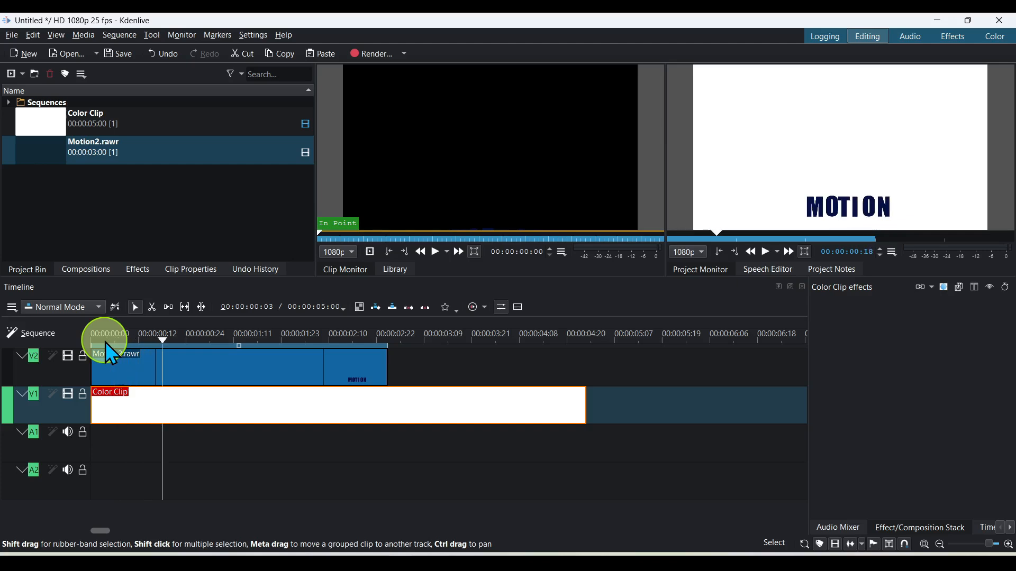
scroll(256, 388, "down", 3)
scroll(256, 387, "up", 2)
scroll(256, 388, "up", 2)
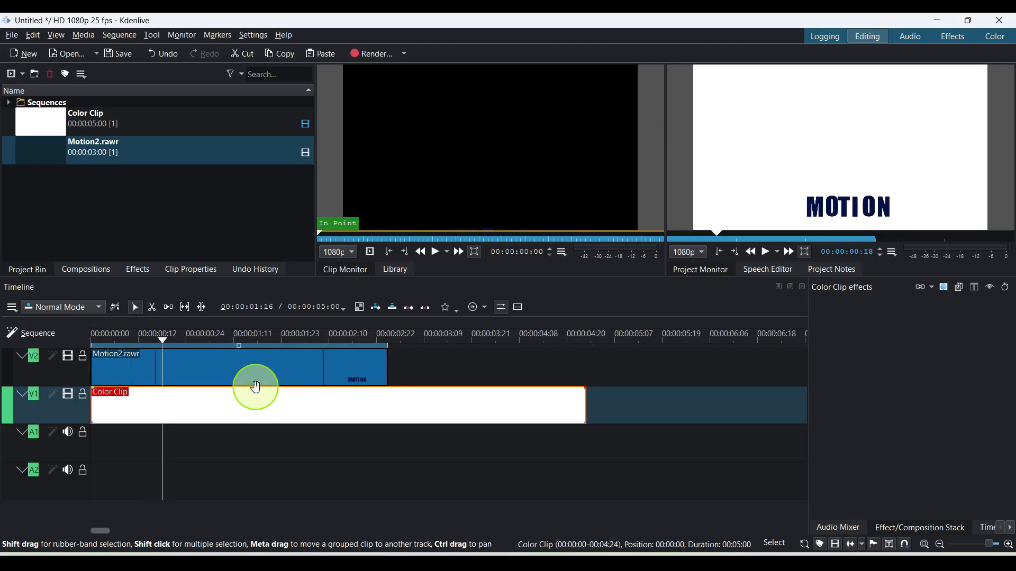